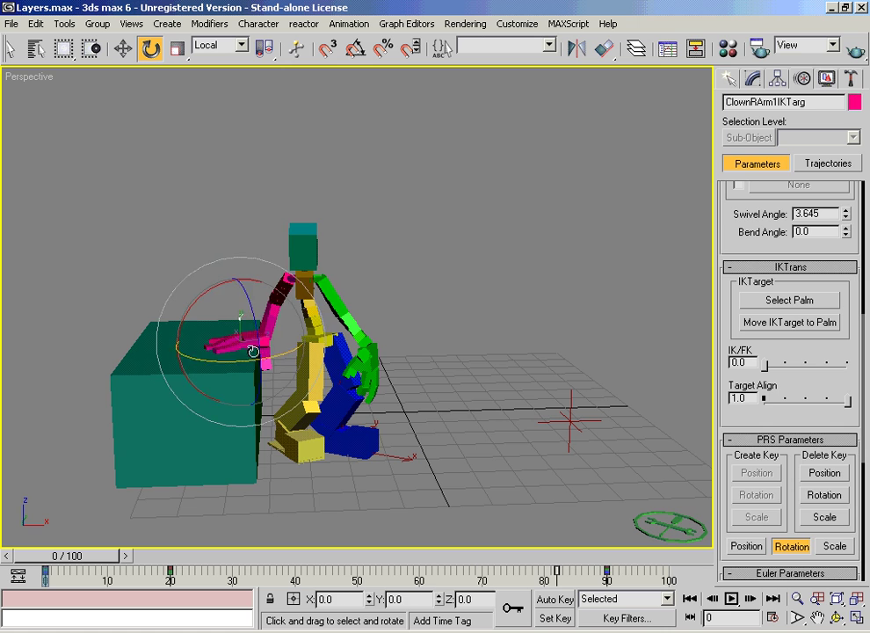
Step: Reposition the right arm's IK target on top of the box and select the right upper arm
{"action": "left_click", "coordinate": [271, 353]}
{"action": "mouse_move", "coordinate": [260, 316]}
{"action": "left_mouse_down"}
{"action": "mouse_move", "coordinate": [280, 304]}
{"action": "mouse_move", "coordinate": [258, 316]}
{"action": "left_mouse_up"}
{"action": "left_click", "coordinate": [273, 303]}
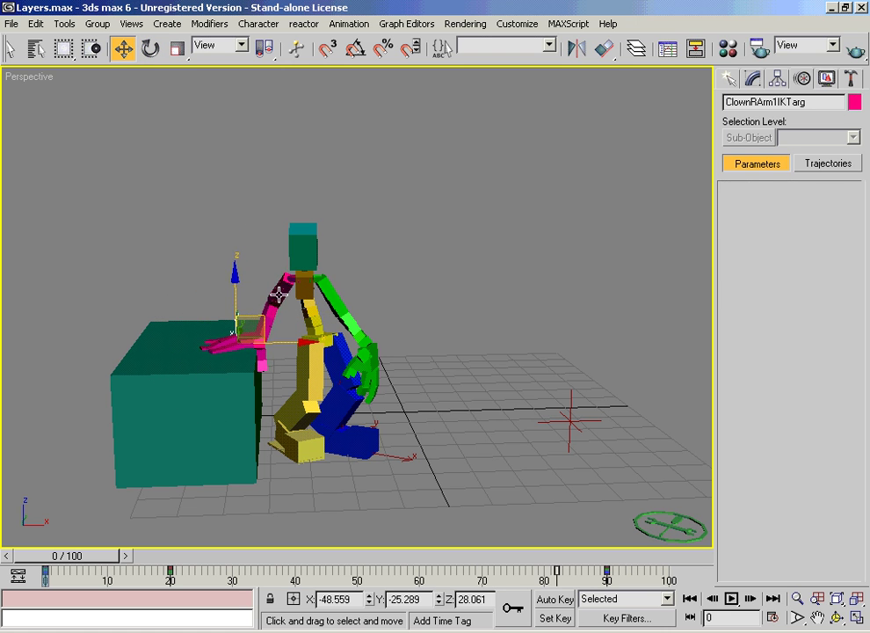
{"action": "right_click", "coordinate": [280, 298]}
{"action": "left_click", "coordinate": [298, 327]}
{"action": "left_click_drag", "start_coordinate": [230, 291], "coordinate": [203, 253]}
{"action": "left_click_drag", "start_coordinate": [318, 405], "coordinate": [220, 303]}
Step: Scrub the animation to frame 23 and select the left upper arm to examine its keys
{"action": "left_click_drag", "start_coordinate": [101, 556], "coordinate": [247, 571]}
{"action": "key", "text": "comma"}
{"action": "key", "text": "comma"}
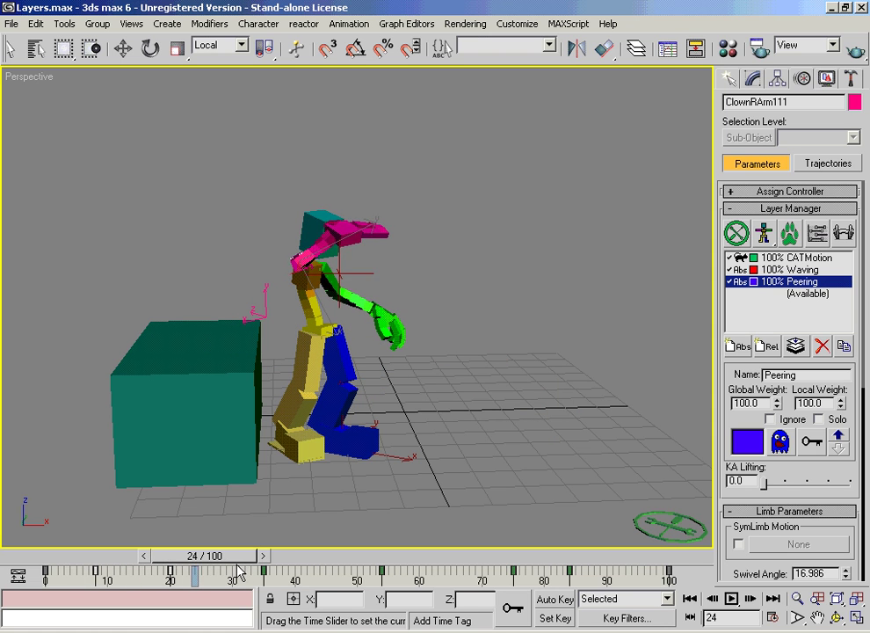
{"action": "key", "text": "e"}
{"action": "right_click", "coordinate": [234, 569]}
{"action": "left_click", "coordinate": [327, 274]}
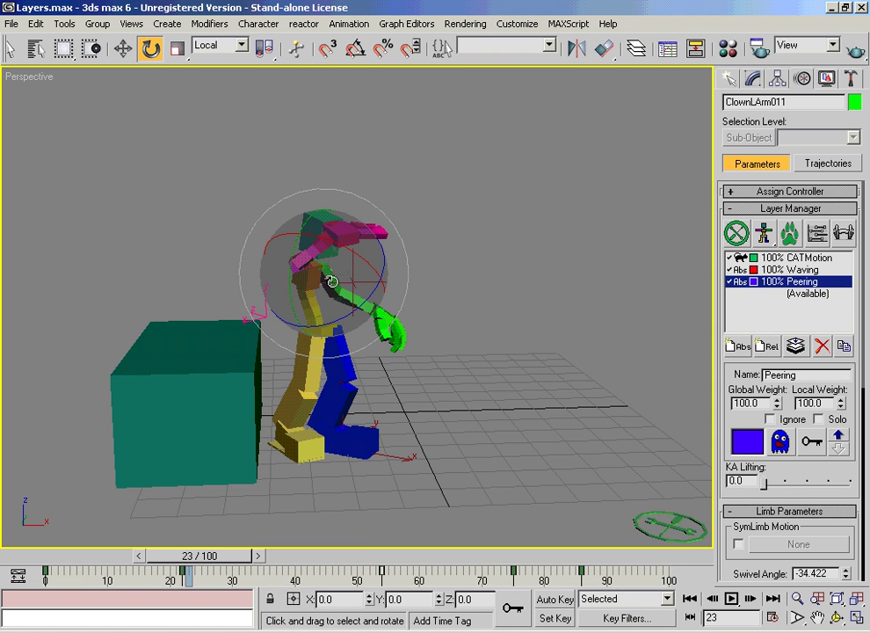
Step: Select the right upper arm again and scrub the animation to frame 90 to review its motion
{"action": "left_click", "coordinate": [304, 255]}
{"action": "left_click_drag", "start_coordinate": [299, 253], "coordinate": [338, 284]}
{"action": "left_click_drag", "start_coordinate": [200, 556], "coordinate": [600, 587]}
{"action": "key", "text": "e"}
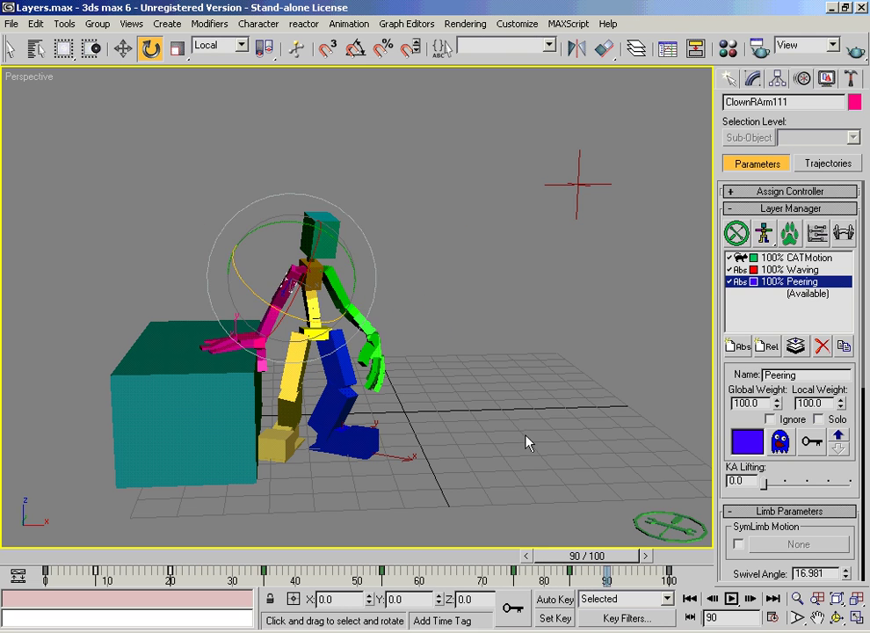
{"action": "left_click", "coordinate": [525, 443]}
Step: Select the character's head with the Peering layer active and scrub the animation to frame 16
{"action": "left_click", "coordinate": [322, 233]}
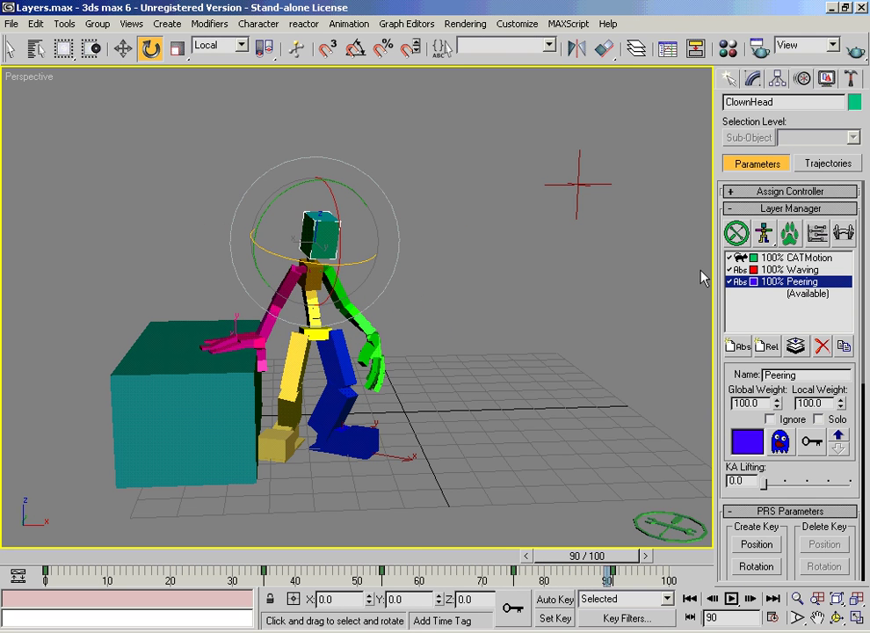
{"action": "left_click", "coordinate": [813, 282]}
{"action": "left_click_drag", "start_coordinate": [97, 557], "coordinate": [174, 552]}
{"action": "key", "text": "e"}
{"action": "key", "text": "e"}
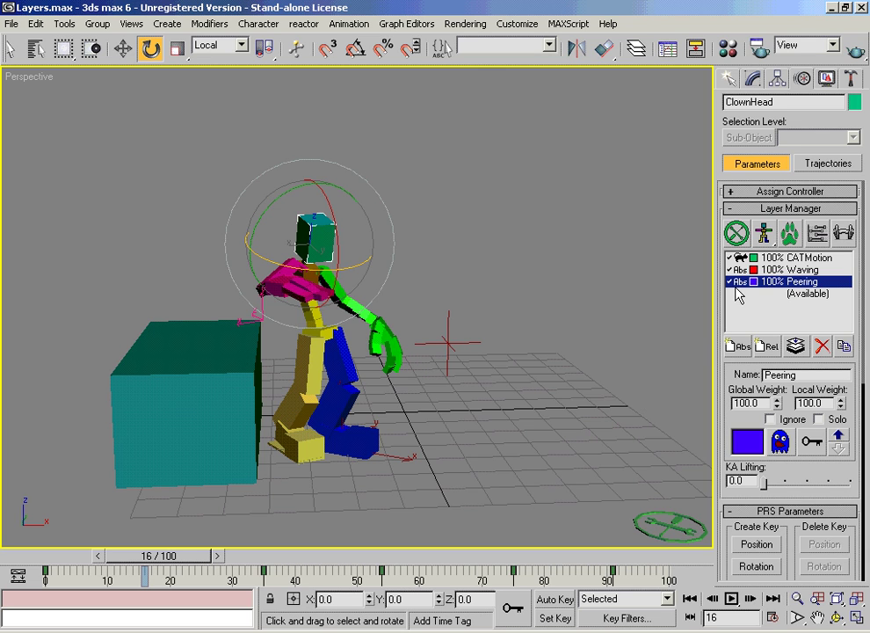
Step: Switch the rig's display mode to show the layer colors and scrub the animation to frame 57
{"action": "left_click", "coordinate": [764, 235]}
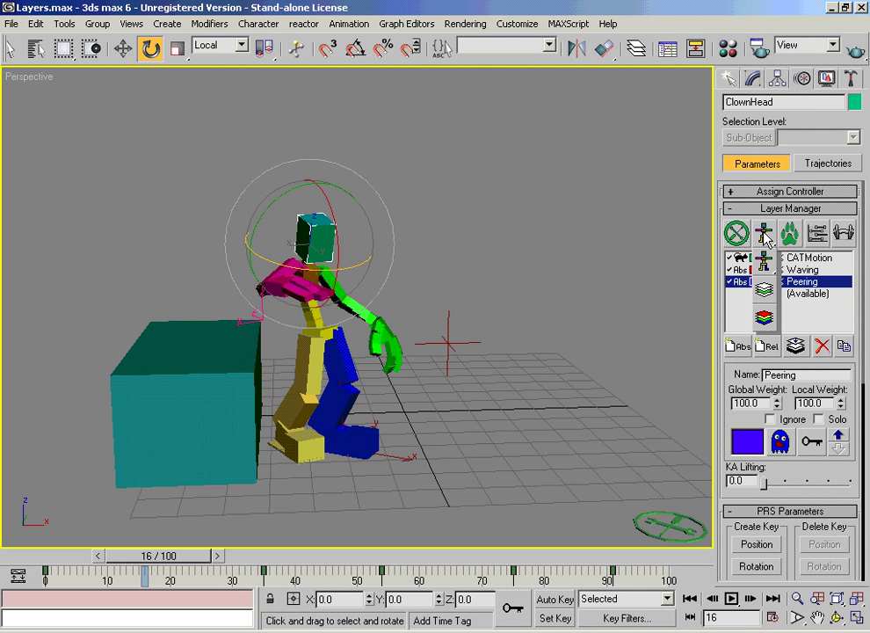
{"action": "left_click_drag", "start_coordinate": [765, 236], "coordinate": [771, 325]}
{"action": "left_click_drag", "start_coordinate": [160, 567], "coordinate": [384, 557]}
{"action": "key", "text": "e"}
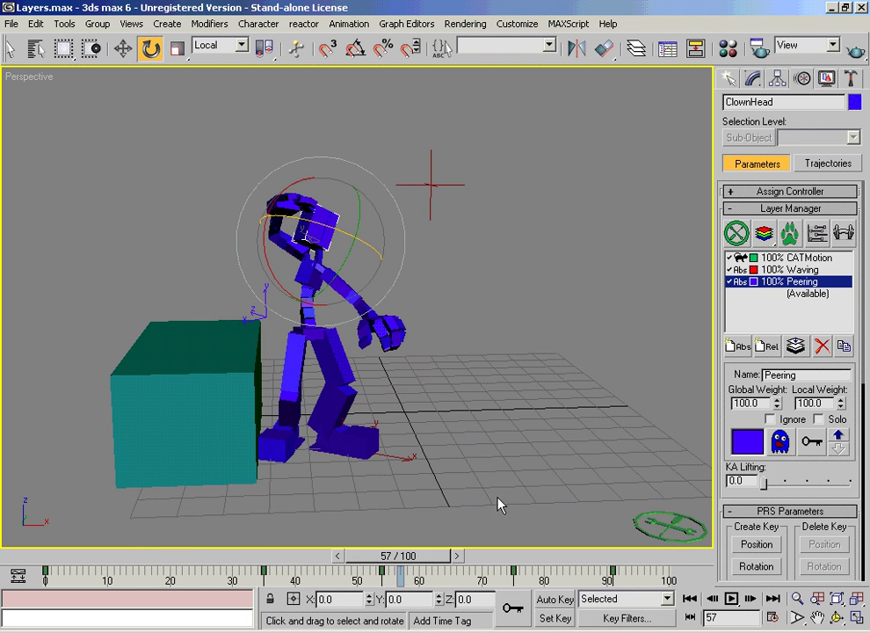
Step: Set the Peering layer's global weight to 0 and scrub the animation to frame 88
{"action": "left_click_drag", "start_coordinate": [777, 404], "coordinate": [777, 435]}
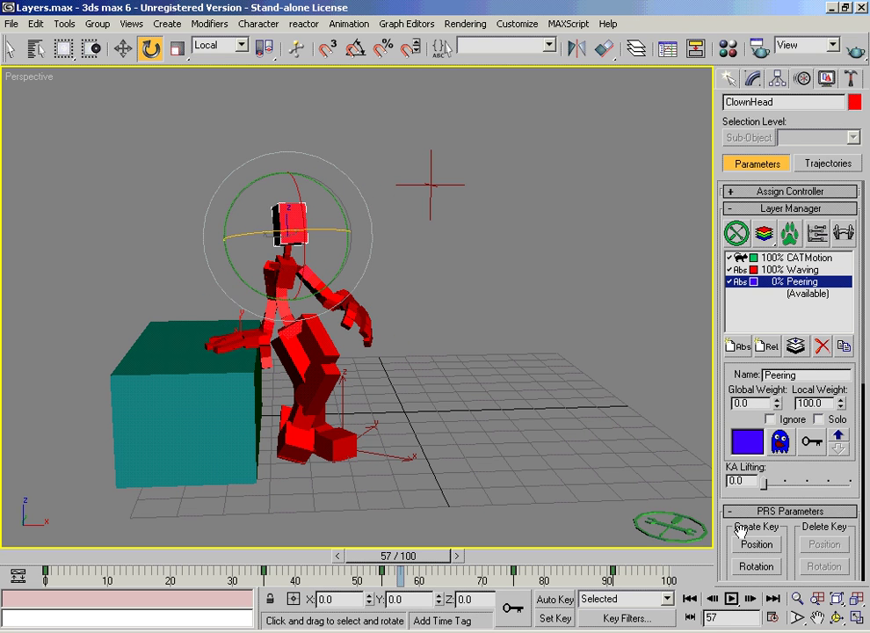
{"action": "left_click_drag", "start_coordinate": [395, 578], "coordinate": [620, 571]}
{"action": "key", "text": "e"}
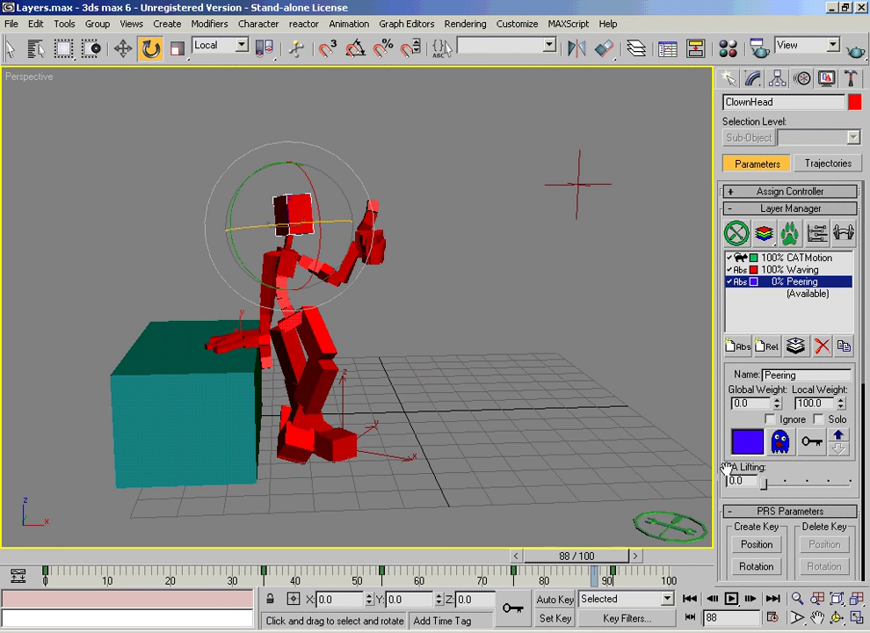
Step: Change the Peering layer's color to magenta and set its global weight to 100 at frame 100
{"action": "left_click", "coordinate": [748, 441]}
{"action": "left_click_drag", "start_coordinate": [554, 106], "coordinate": [657, 107]}
{"action": "left_click", "coordinate": [387, 246]}
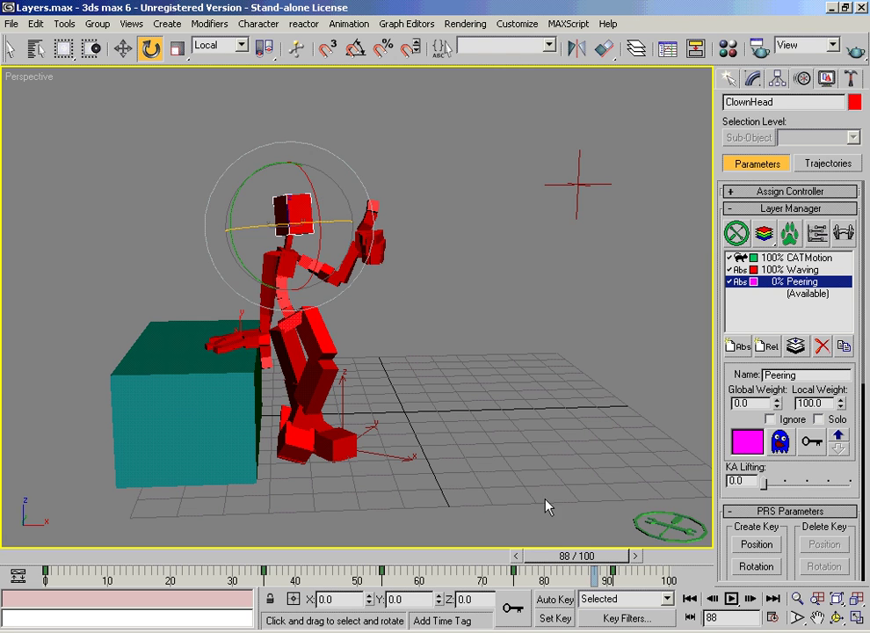
{"action": "left_click_drag", "start_coordinate": [584, 563], "coordinate": [655, 562]}
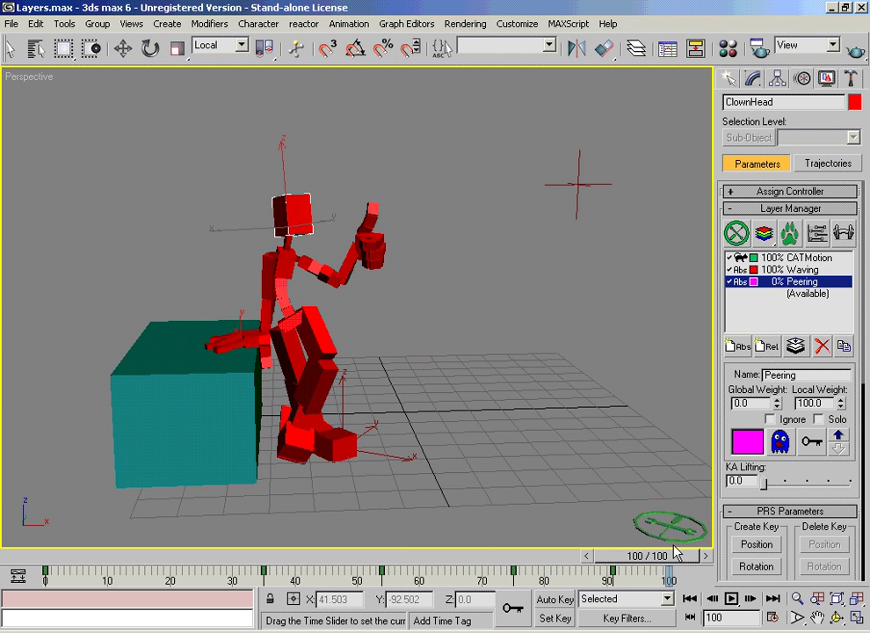
{"action": "left_click_drag", "start_coordinate": [753, 401], "coordinate": [753, 290]}
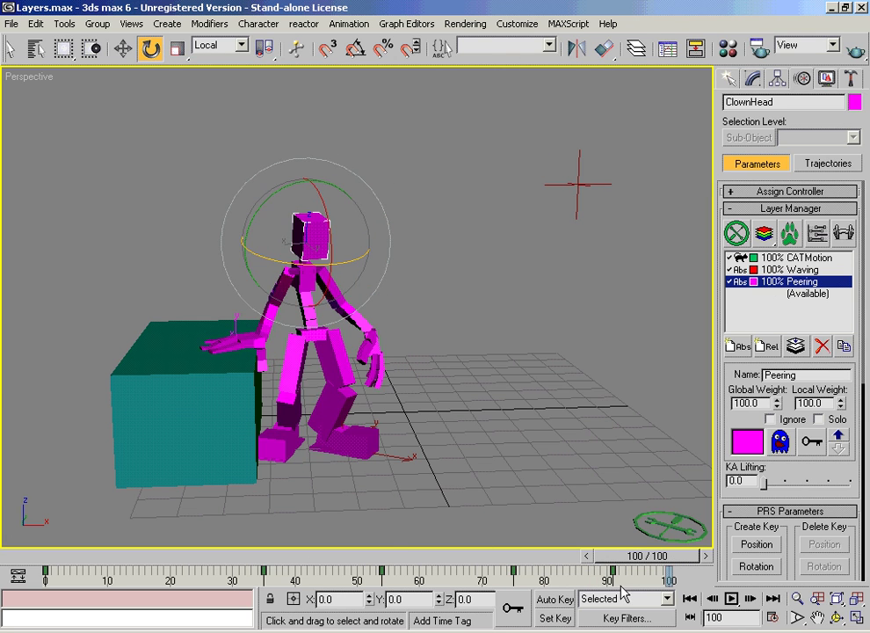
Step: Lower the Peering layer's global weight to 0, then key it at 100 on frame 60 with Auto Key on
{"action": "left_click_drag", "start_coordinate": [646, 555], "coordinate": [421, 587]}
{"action": "key", "text": "e"}
{"action": "left_click_drag", "start_coordinate": [766, 402], "coordinate": [766, 493]}
{"action": "left_click", "coordinate": [554, 599]}
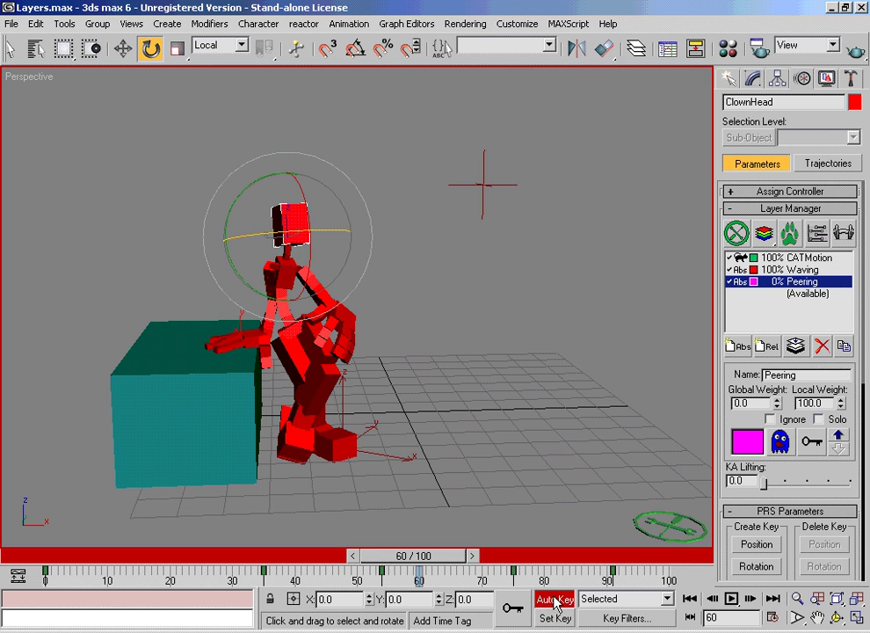
{"action": "left_click_drag", "start_coordinate": [777, 403], "coordinate": [766, 226]}
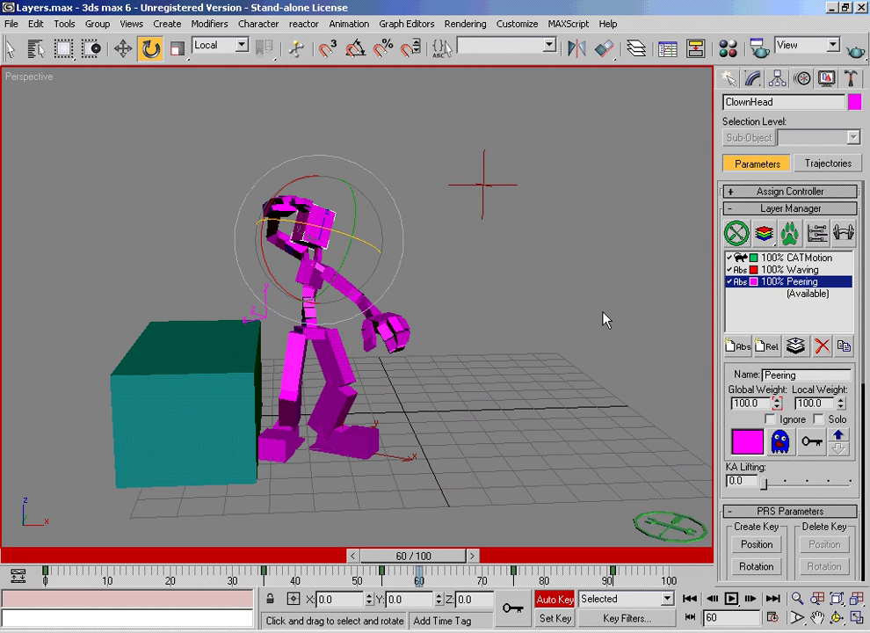
Step: Scrub the animation to frame 80, turn Auto Key off and clear the selection
{"action": "left_click_drag", "start_coordinate": [413, 556], "coordinate": [544, 560]}
{"action": "right_click", "coordinate": [772, 401]}
{"action": "left_click", "coordinate": [563, 593]}
{"action": "left_click", "coordinate": [506, 281]}
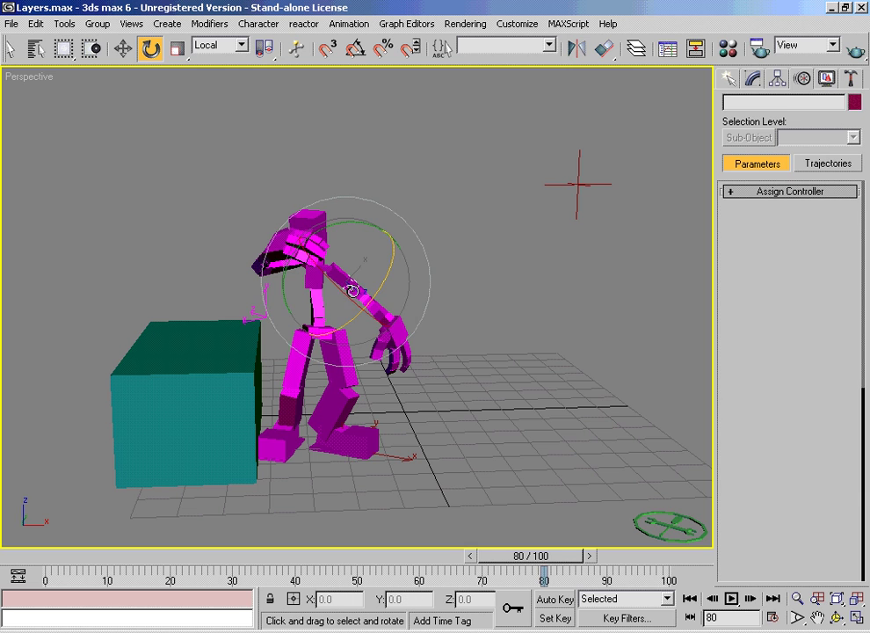
Step: Select the left arm bone ClownLArm012 and make the Peering layer active to inspect its global and local weights
{"action": "left_click", "coordinate": [350, 287]}
{"action": "double_click", "coordinate": [764, 402]}
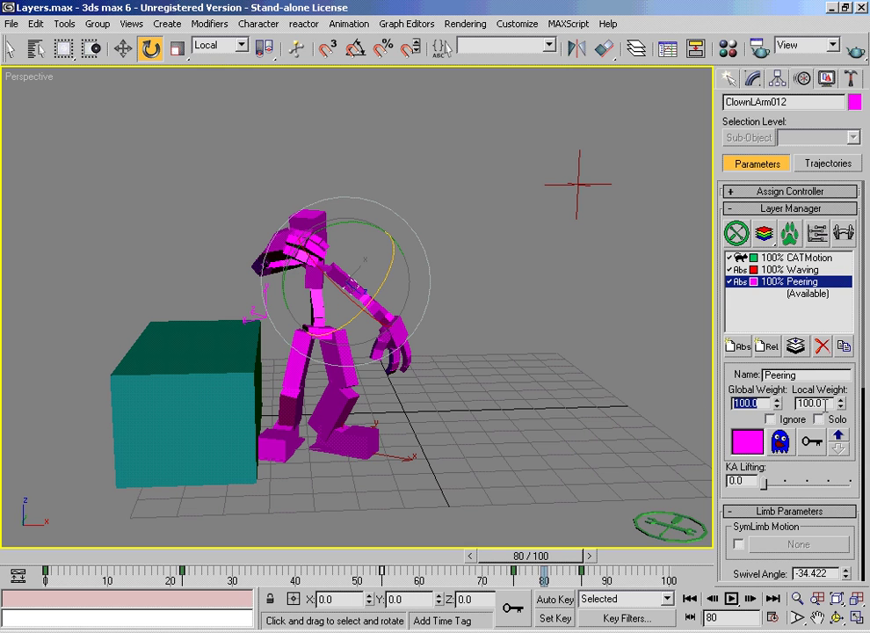
{"action": "double_click", "coordinate": [797, 404]}
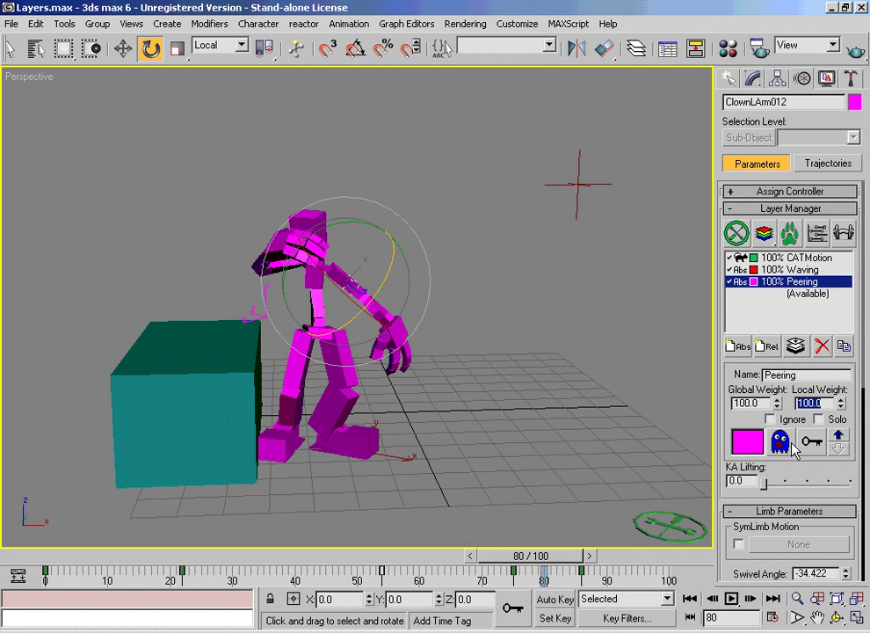
{"action": "mouse_move", "coordinate": [554, 557]}
{"action": "left_mouse_down"}
{"action": "mouse_move", "coordinate": [242, 564]}
{"action": "mouse_move", "coordinate": [559, 563]}
{"action": "left_mouse_up"}
{"action": "key", "text": "e"}
{"action": "key", "text": "Up"}
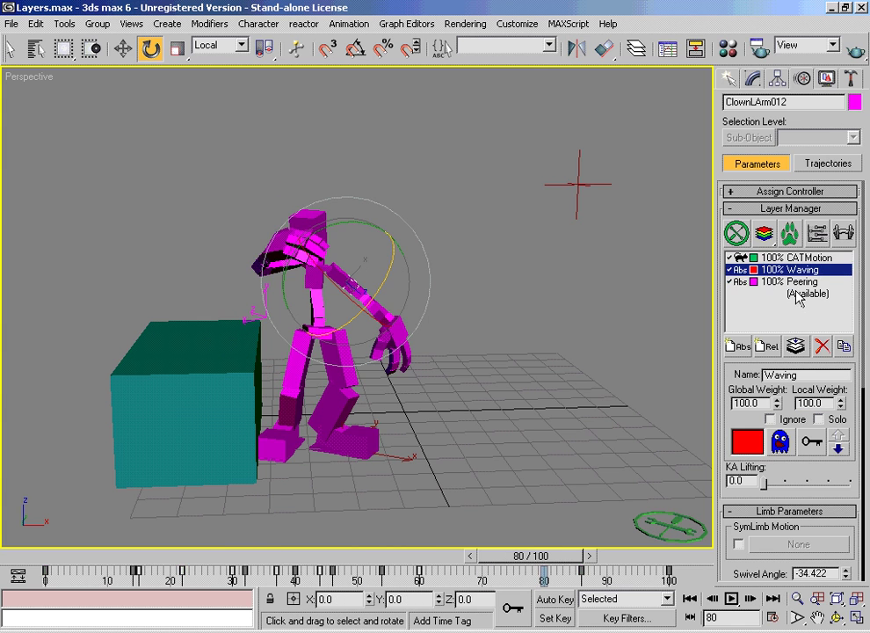
{"action": "left_click", "coordinate": [793, 282]}
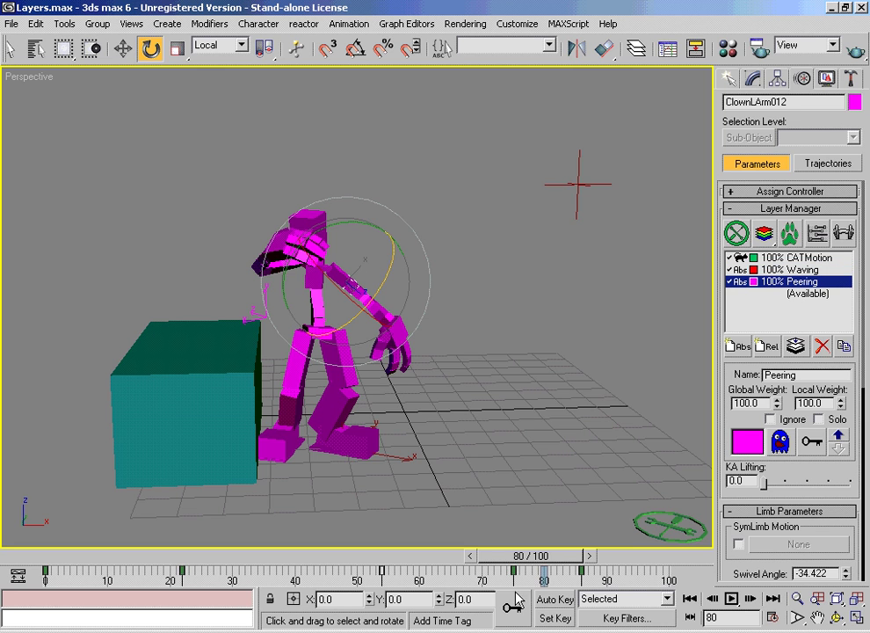
Step: Set the left arm's local weight in the Peering layer to 0 at frame 87 and scrub to frame 94
{"action": "left_click_drag", "start_coordinate": [534, 572], "coordinate": [581, 571]}
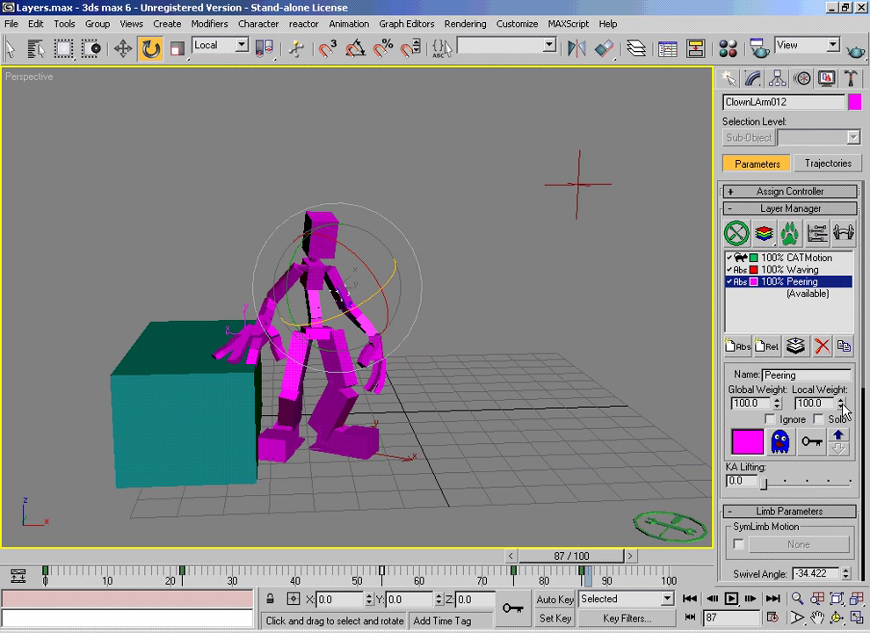
{"action": "left_click_drag", "start_coordinate": [842, 407], "coordinate": [839, 501]}
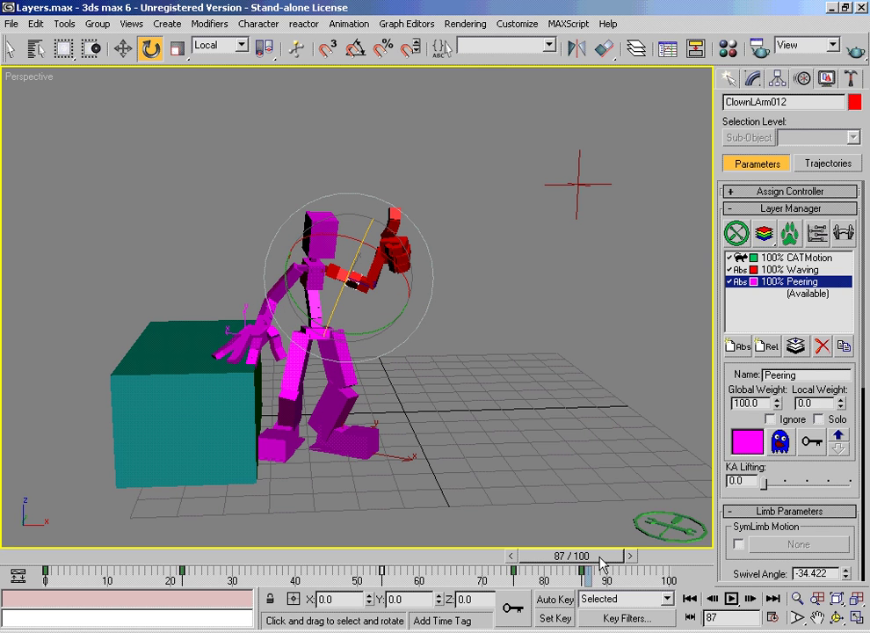
{"action": "left_click_drag", "start_coordinate": [603, 562], "coordinate": [639, 596]}
{"action": "key", "text": "e"}
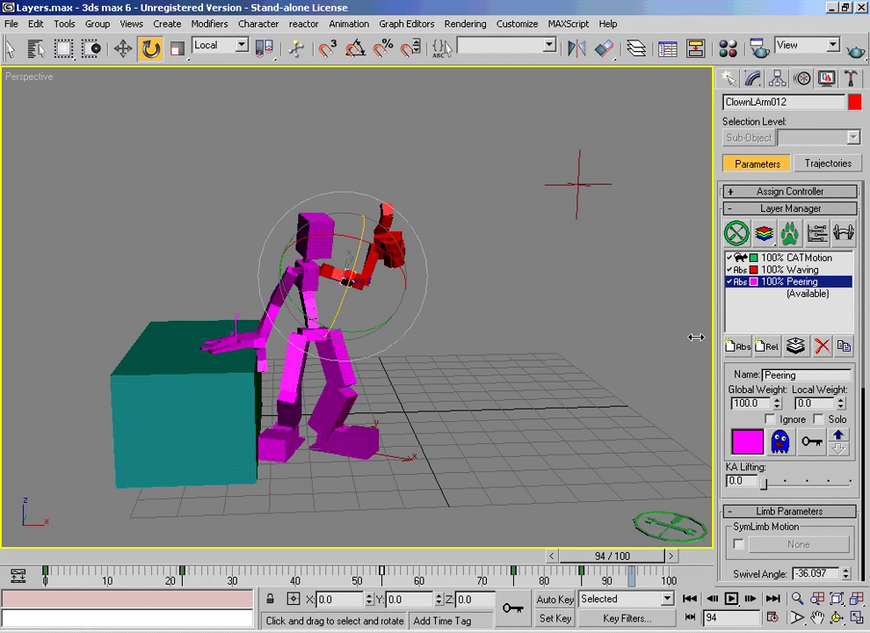
Step: Open the layer weights curve view and examine the weight curves of Peering and its PelvisGroup and RibcageGroup
{"action": "left_click", "coordinate": [844, 235]}
{"action": "left_click_drag", "start_coordinate": [360, 77], "coordinate": [542, 91]}
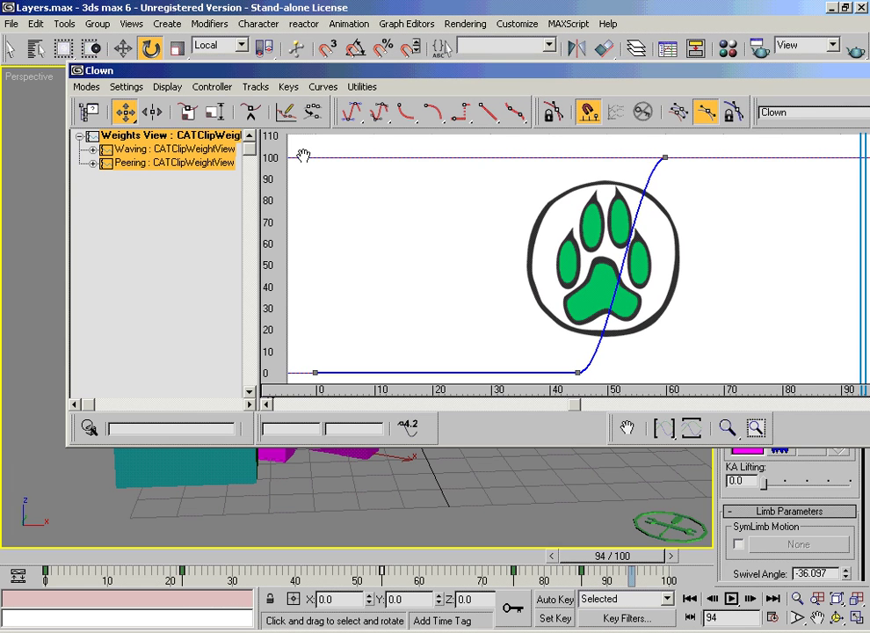
{"action": "left_click", "coordinate": [147, 167]}
{"action": "left_click", "coordinate": [92, 163]}
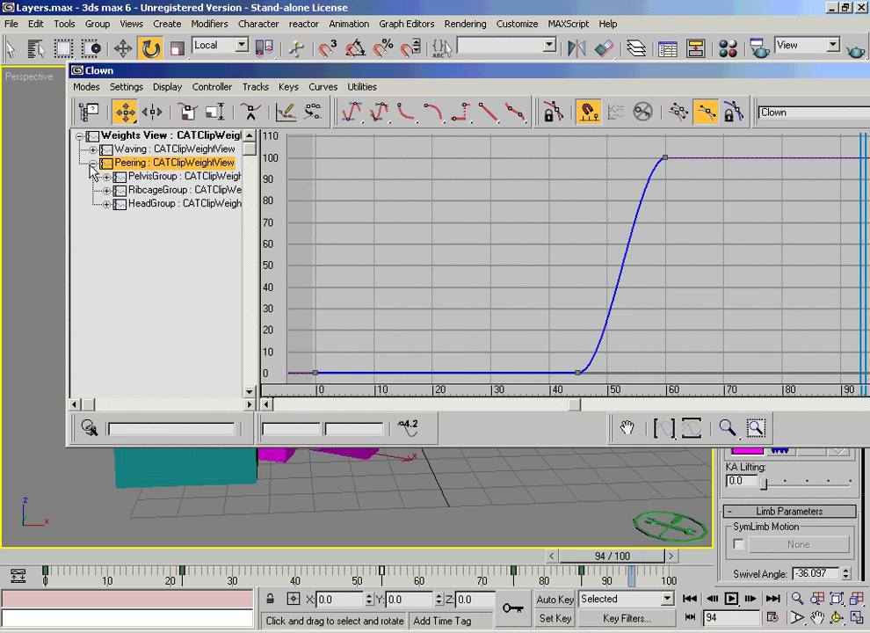
{"action": "left_click", "coordinate": [169, 178]}
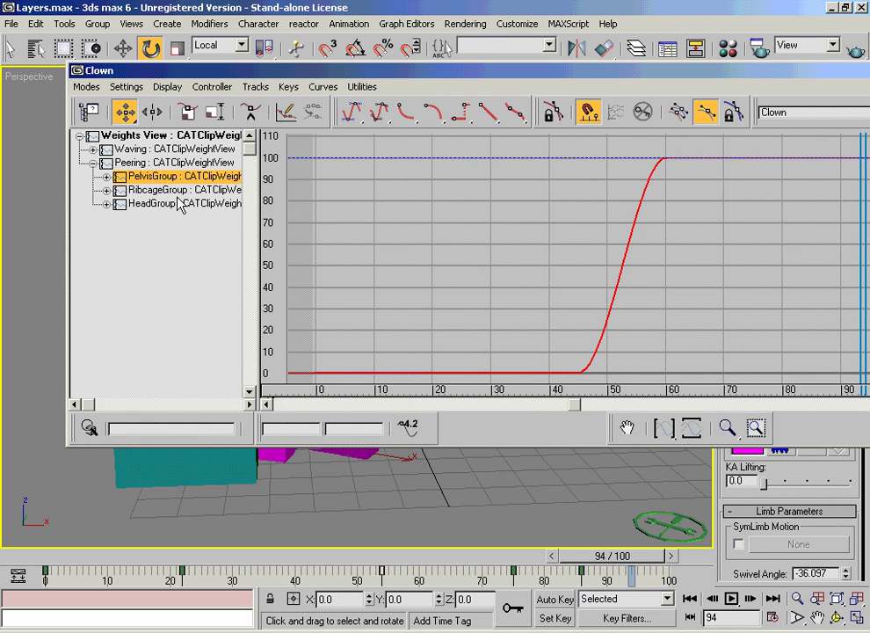
{"action": "left_click", "coordinate": [175, 192]}
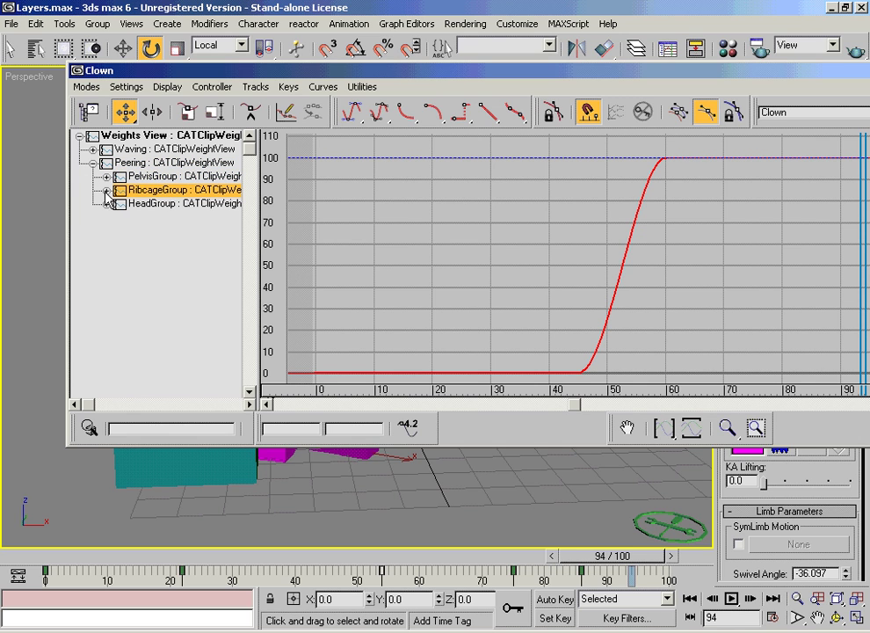
{"action": "left_click", "coordinate": [131, 162]}
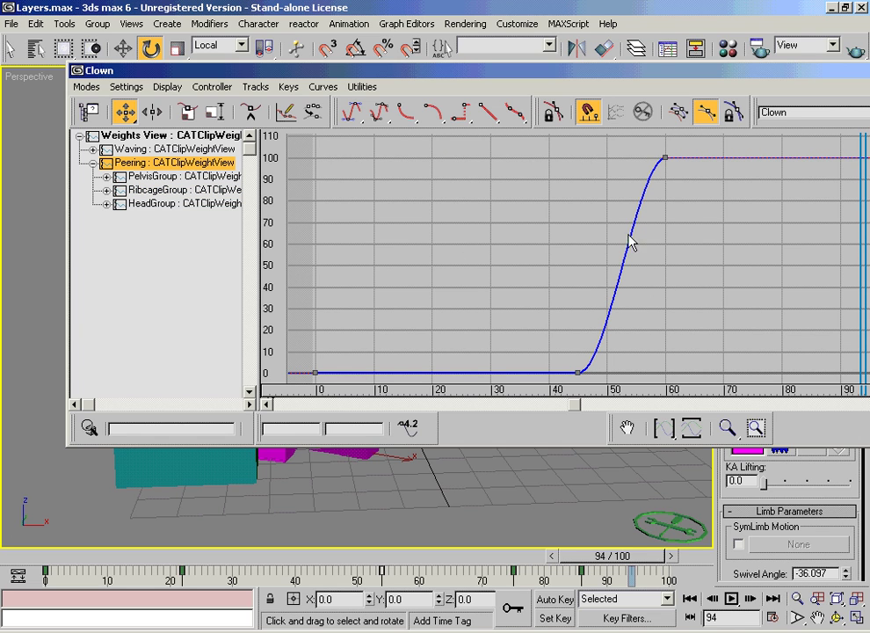
Step: Delete the key at frame 0 from the Peering layer's weight curve
{"action": "left_click_drag", "start_coordinate": [527, 72], "coordinate": [397, 72]}
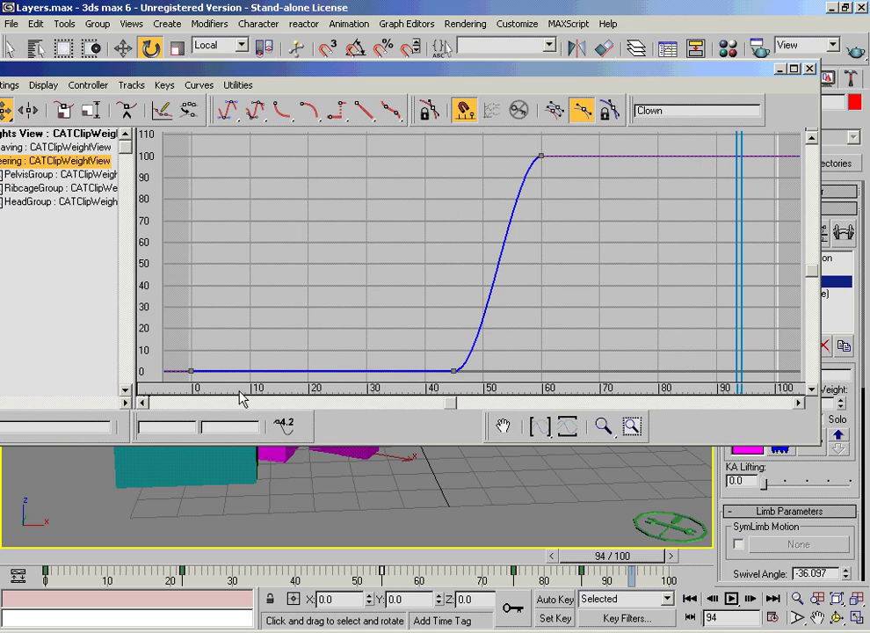
{"action": "left_click_drag", "start_coordinate": [172, 390], "coordinate": [167, 383]}
{"action": "key", "text": "Delete"}
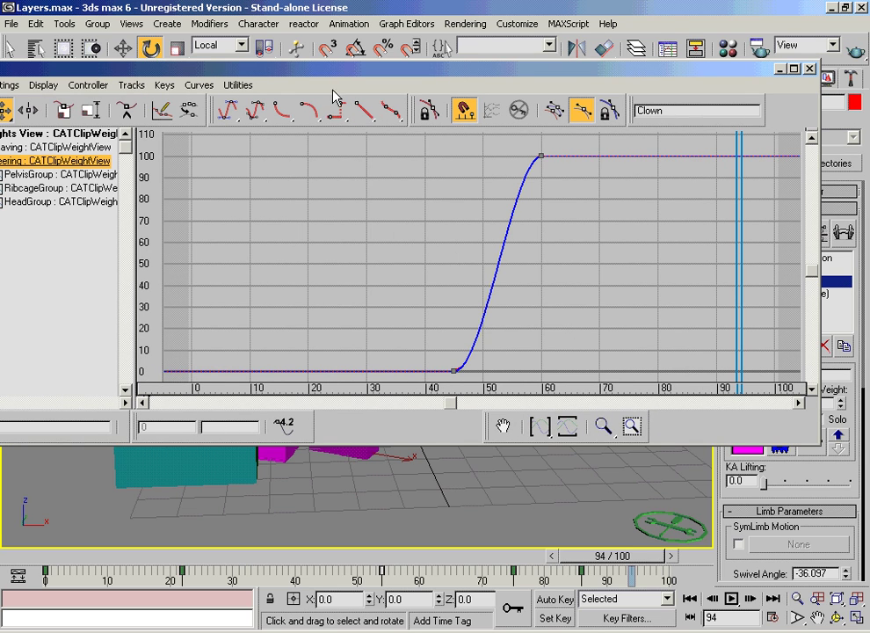
Step: Add keys to the Peering weight curve near frames 72, 83 and 91, dipping to about 70 at the middle key
{"action": "left_click", "coordinate": [126, 110]}
{"action": "left_click", "coordinate": [611, 156]}
{"action": "left_click_drag", "start_coordinate": [689, 170], "coordinate": [681, 223]}
{"action": "left_click_drag", "start_coordinate": [733, 167], "coordinate": [726, 164]}
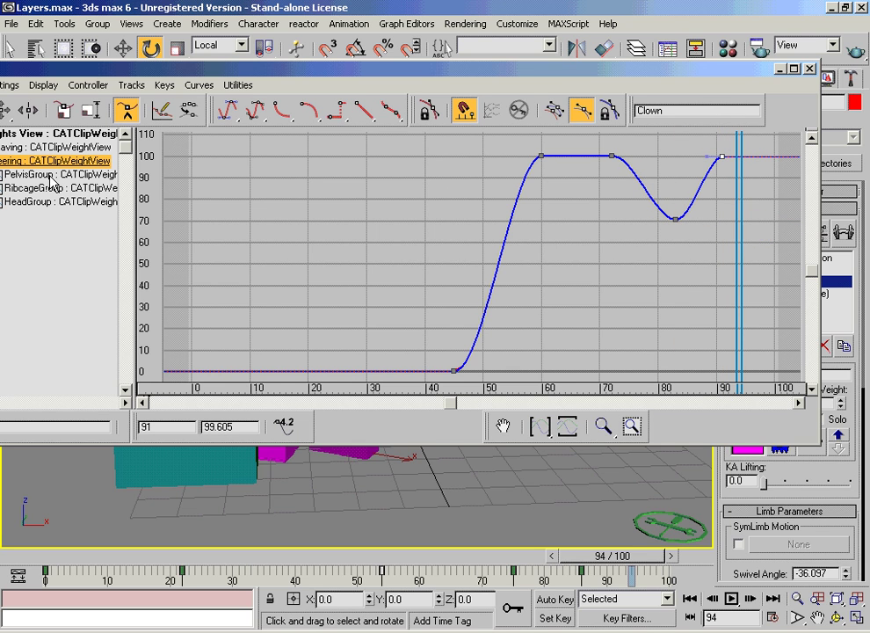
Step: Expand Peering's RibcageGroup and LArm0 tracks and display the left arm's weight curve
{"action": "left_click_drag", "start_coordinate": [117, 73], "coordinate": [219, 65]}
{"action": "left_click", "coordinate": [85, 180]}
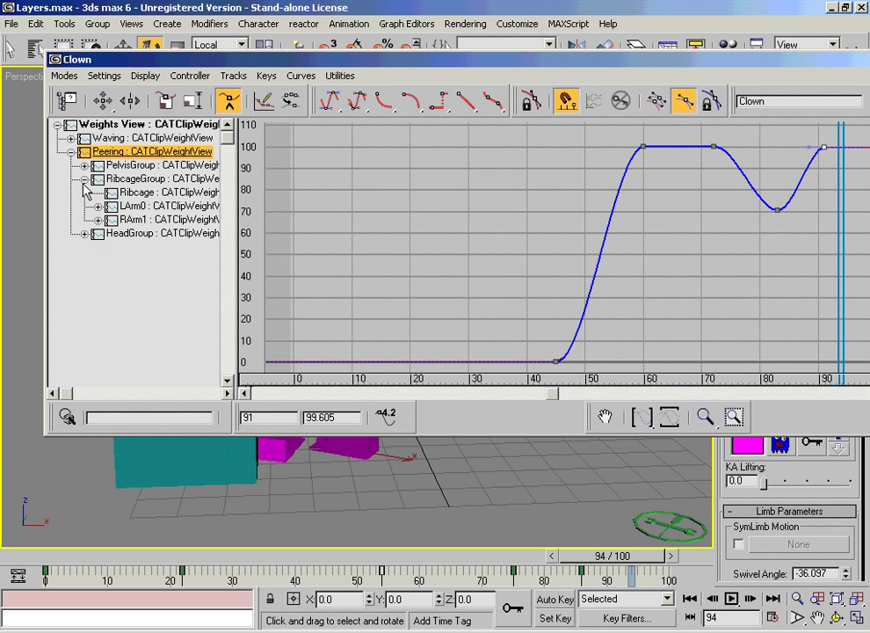
{"action": "left_click", "coordinate": [97, 206]}
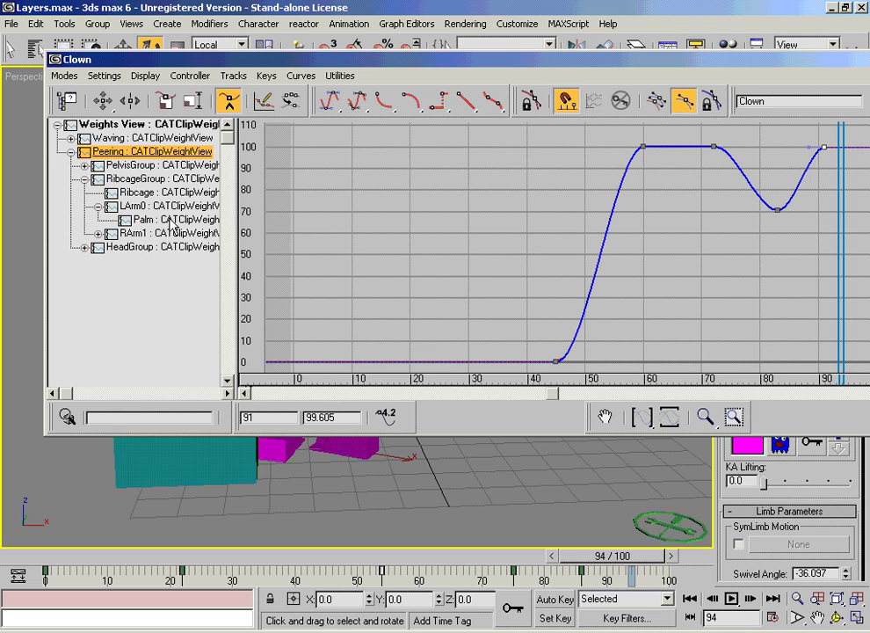
{"action": "left_click", "coordinate": [157, 209]}
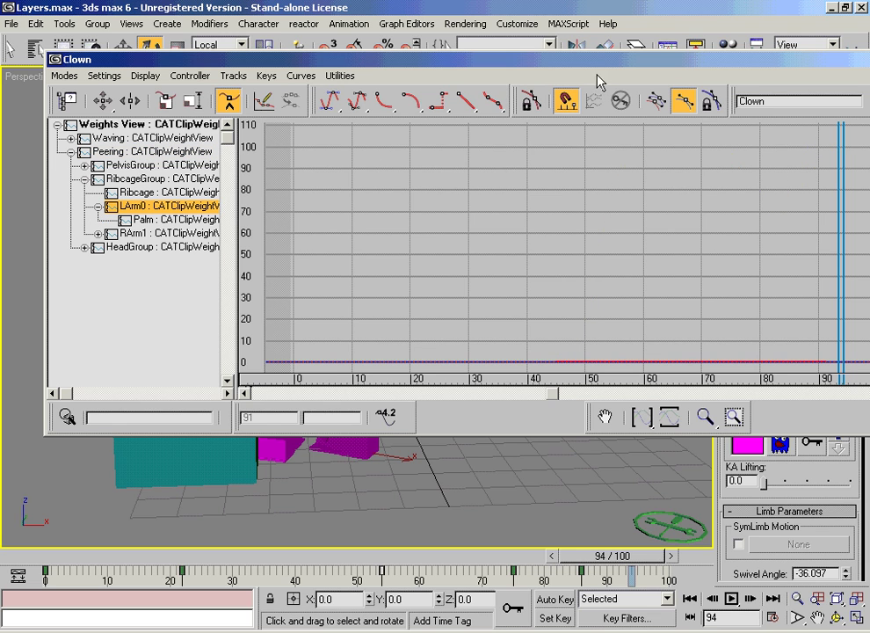
{"action": "left_click_drag", "start_coordinate": [605, 67], "coordinate": [515, 58]}
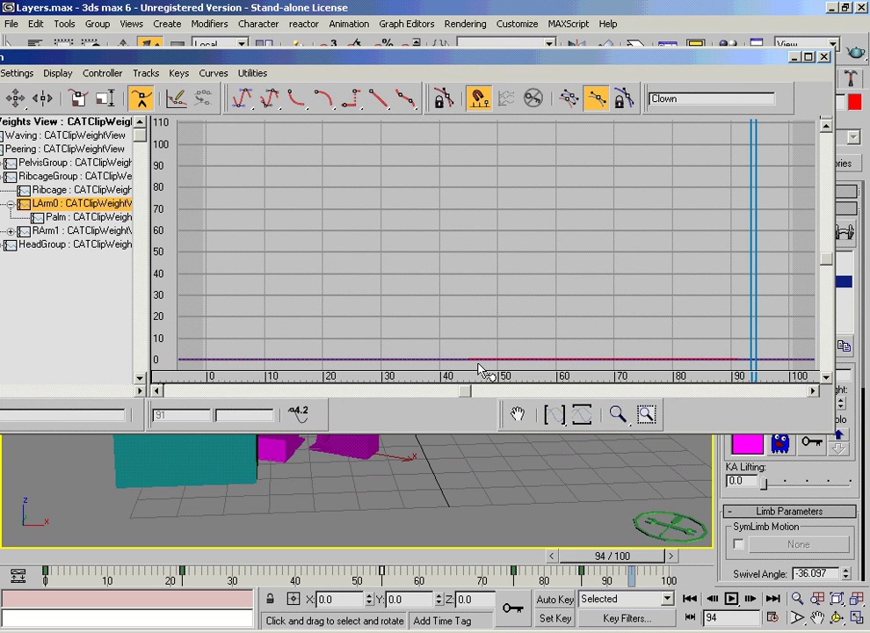
Step: Add keys to the left arm's Peering weight curve near frames 69, 76, 83 and 87, peaking at about 100 at frame 83
{"action": "left_click", "coordinate": [614, 359]}
{"action": "left_click_drag", "start_coordinate": [657, 359], "coordinate": [713, 361]}
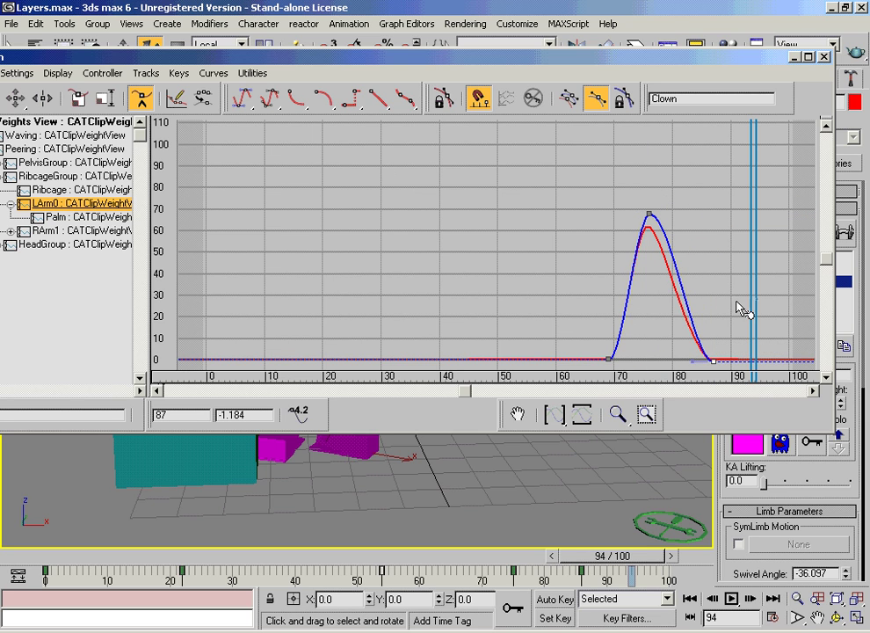
{"action": "left_click_drag", "start_coordinate": [693, 305], "coordinate": [695, 175]}
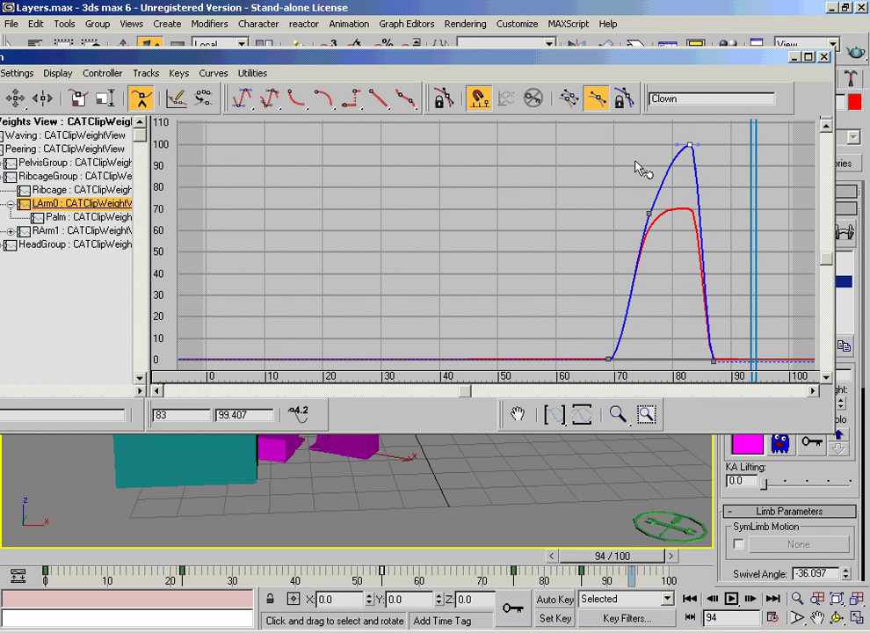
Step: Move the left arm curve's frame 76 key to about frame 73 near 100, and its first key to frame 64 near 0
{"action": "left_click", "coordinate": [16, 97]}
{"action": "left_click_drag", "start_coordinate": [663, 233], "coordinate": [631, 141]}
{"action": "left_click_drag", "start_coordinate": [694, 63], "coordinate": [594, 68]}
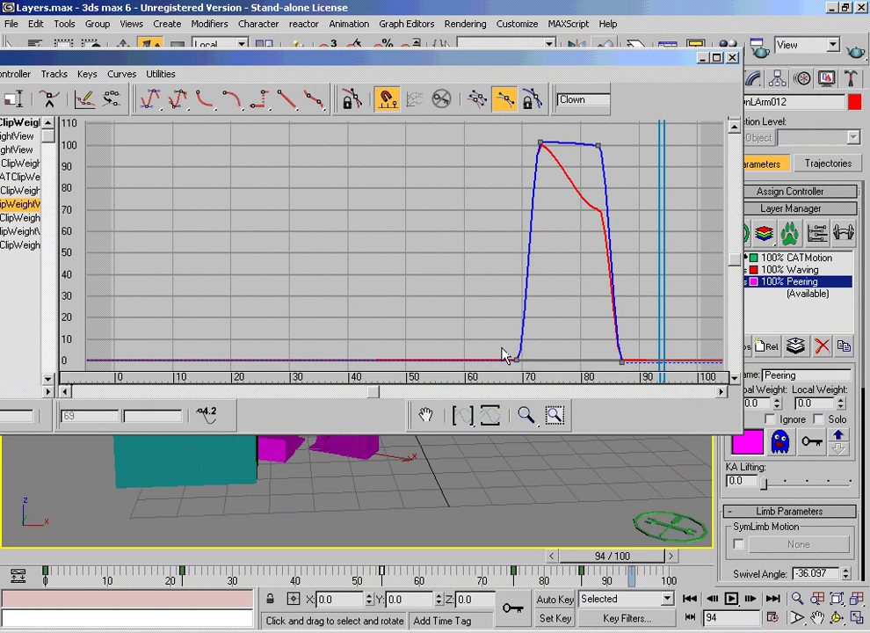
{"action": "left_click_drag", "start_coordinate": [515, 361], "coordinate": [488, 363]}
Step: Compare the weight curves of Peering with those of its RibcageGroup, Ribcage, LArm0, Palm and HeadGroup tracks
{"action": "left_click_drag", "start_coordinate": [149, 58], "coordinate": [375, 69]}
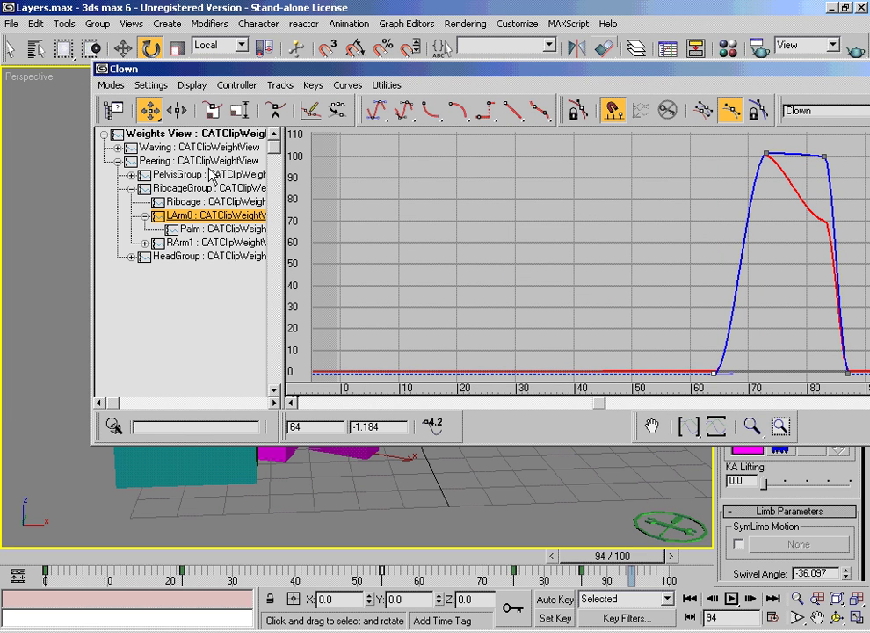
{"action": "left_click", "coordinate": [198, 162]}
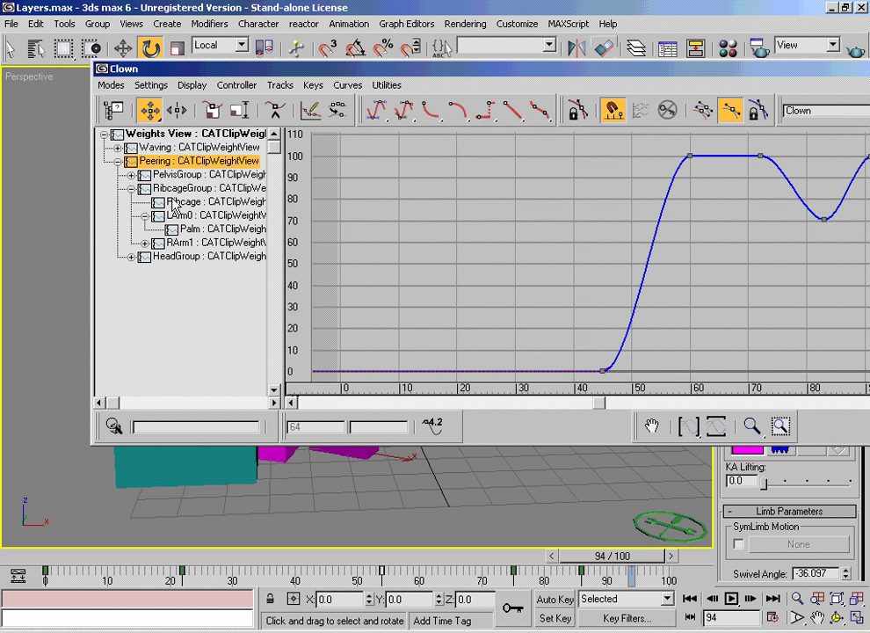
{"action": "left_click", "coordinate": [181, 189]}
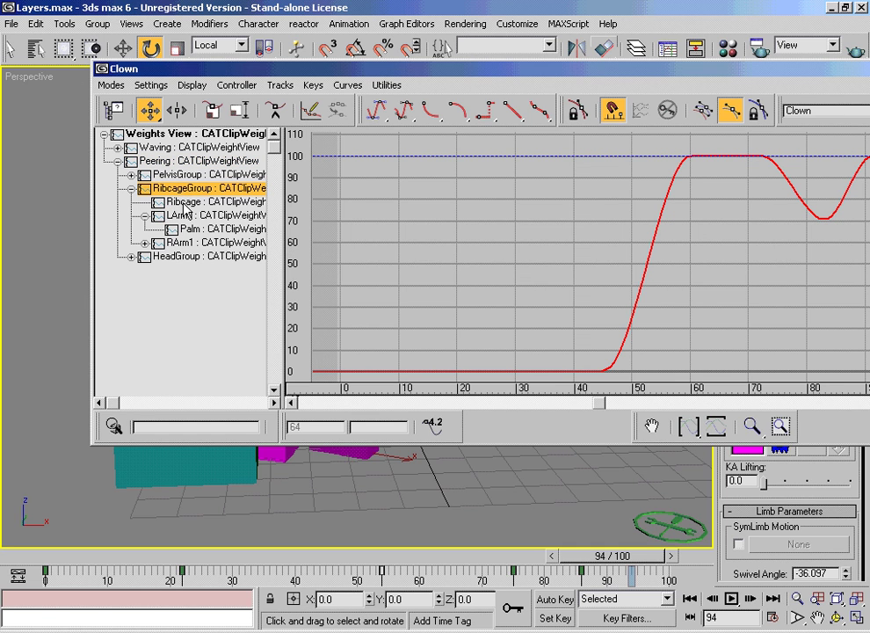
{"action": "left_click", "coordinate": [184, 203]}
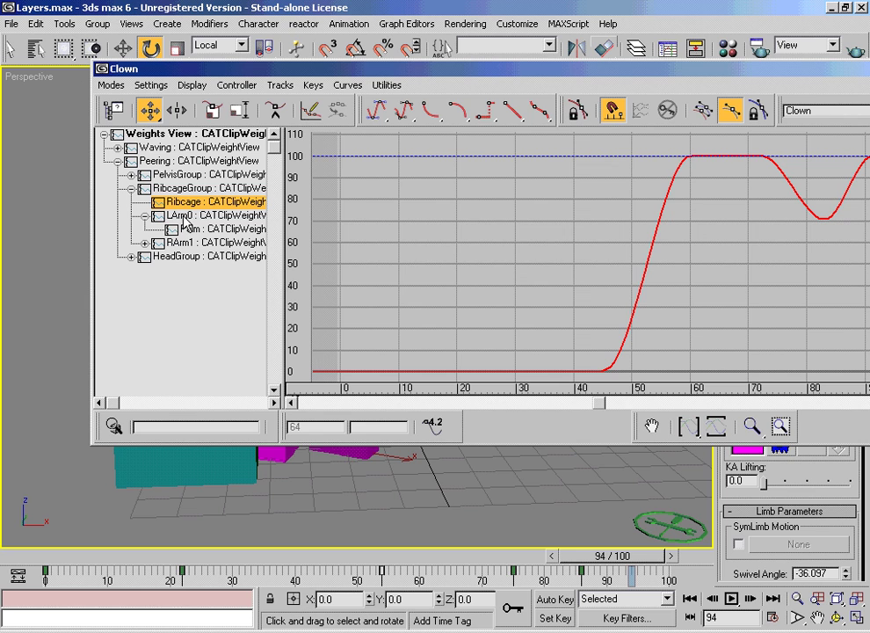
{"action": "left_click", "coordinate": [189, 216]}
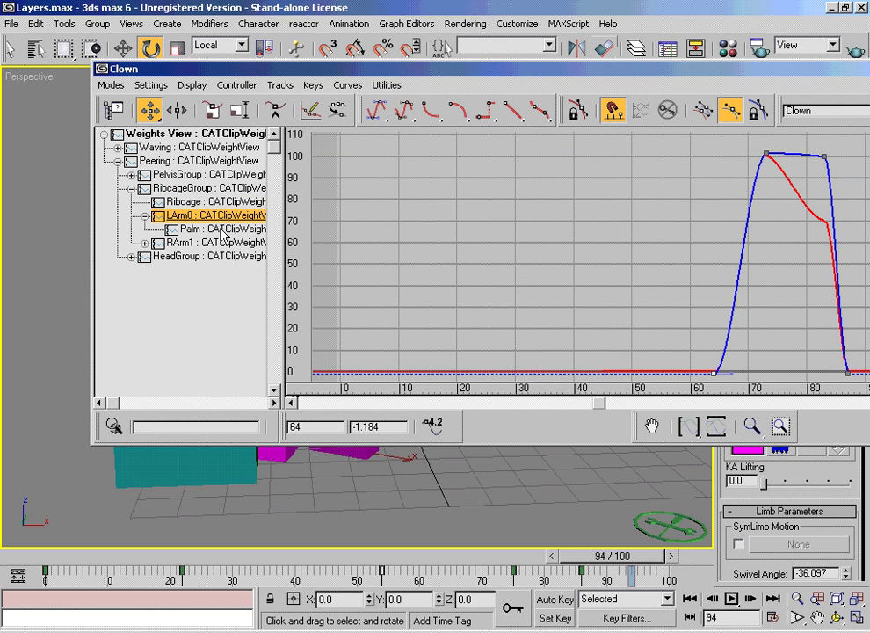
{"action": "left_click", "coordinate": [180, 162]}
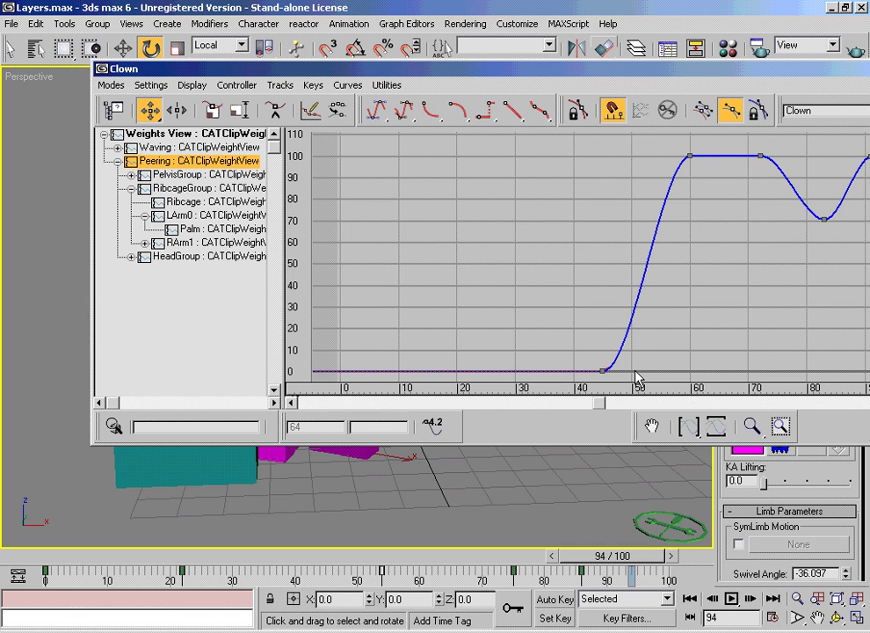
{"action": "left_click", "coordinate": [194, 255]}
{"action": "left_click", "coordinate": [198, 228]}
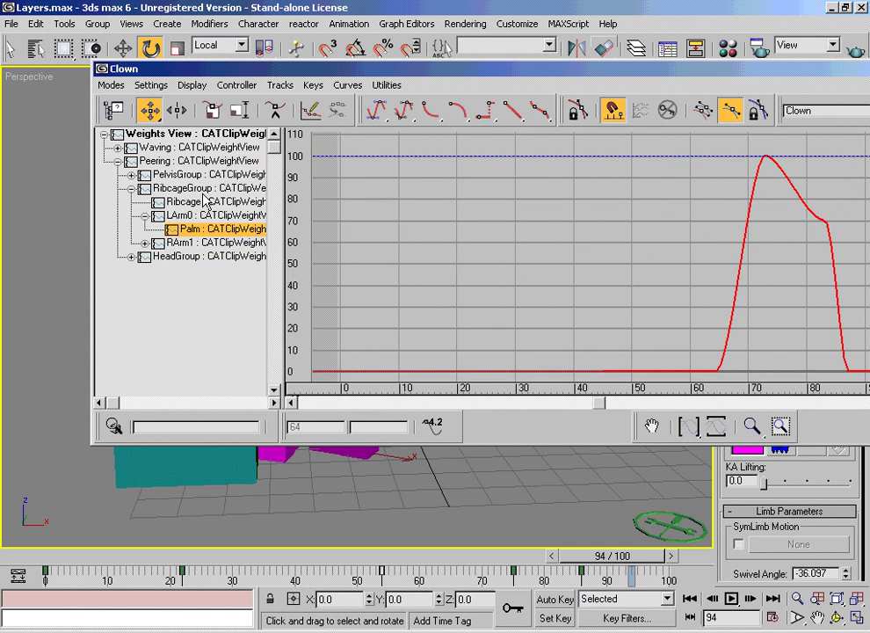
{"action": "left_click", "coordinate": [195, 188]}
{"action": "left_click", "coordinate": [174, 163]}
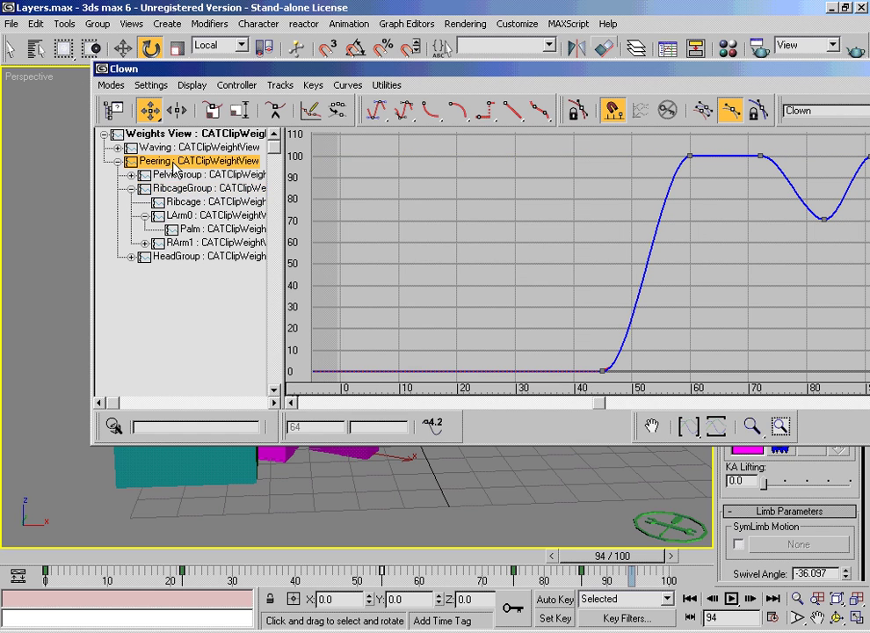
{"action": "left_click", "coordinate": [194, 216]}
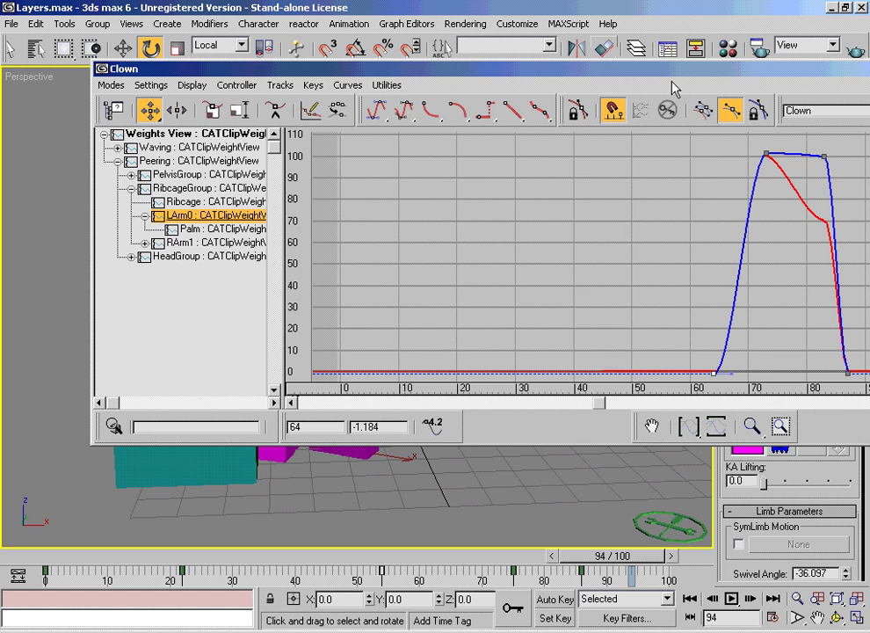
Step: Review the left arm's weight curve, close the weight curve editor and scrub the animation back to frame 0
{"action": "left_click_drag", "start_coordinate": [686, 71], "coordinate": [426, 105]}
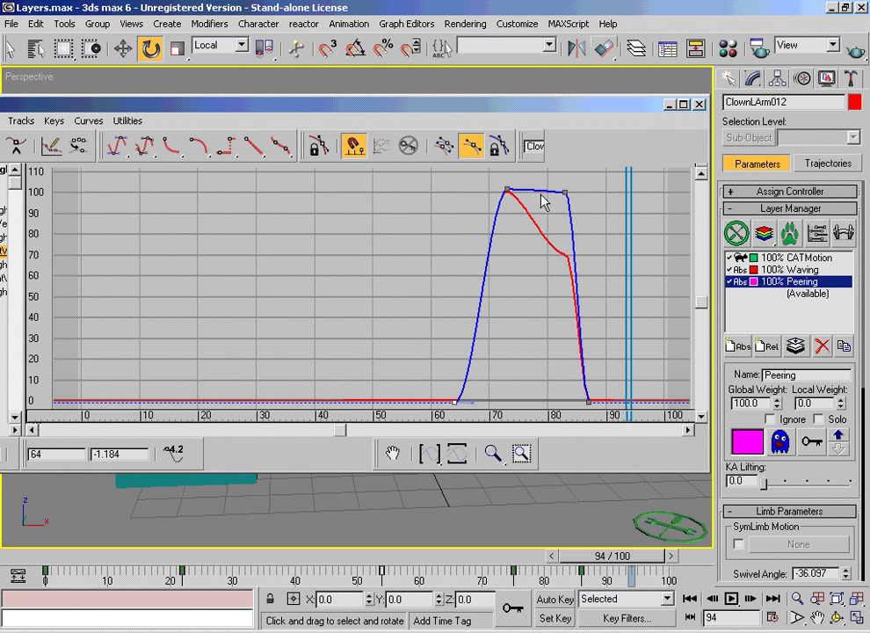
{"action": "left_click_drag", "start_coordinate": [294, 110], "coordinate": [461, 110]}
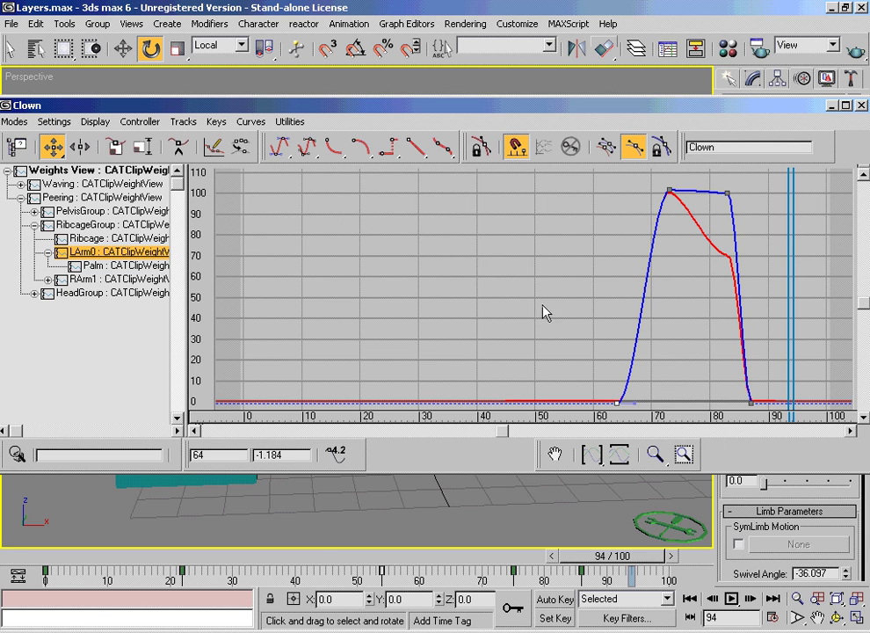
{"action": "left_click_drag", "start_coordinate": [588, 556], "coordinate": [27, 520]}
{"action": "left_click_drag", "start_coordinate": [77, 538], "coordinate": [3, 528]}
{"action": "key", "text": "e"}
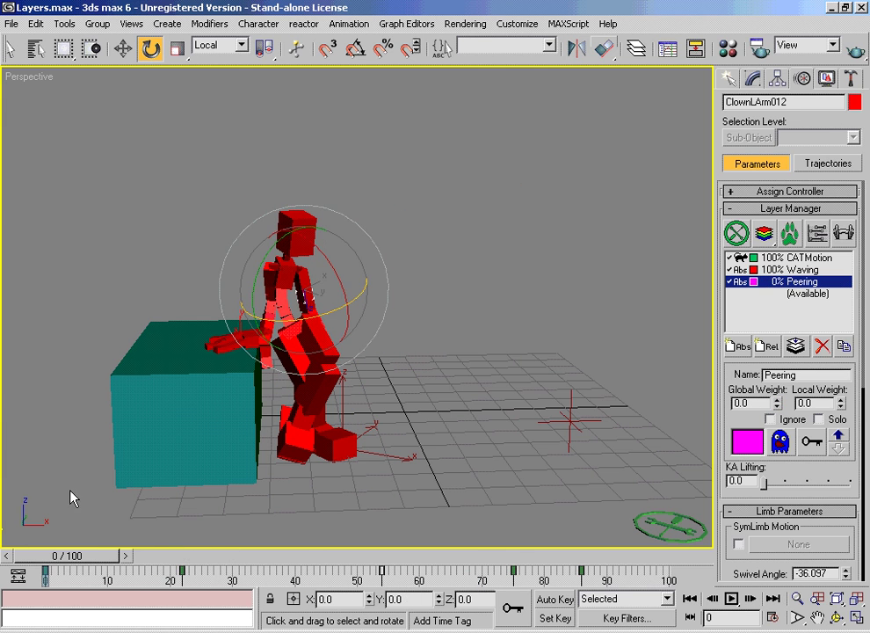
Step: Select the clown's head at frame 43 and examine the LookAt Constraint parameters of its Waving layer
{"action": "left_click", "coordinate": [493, 359]}
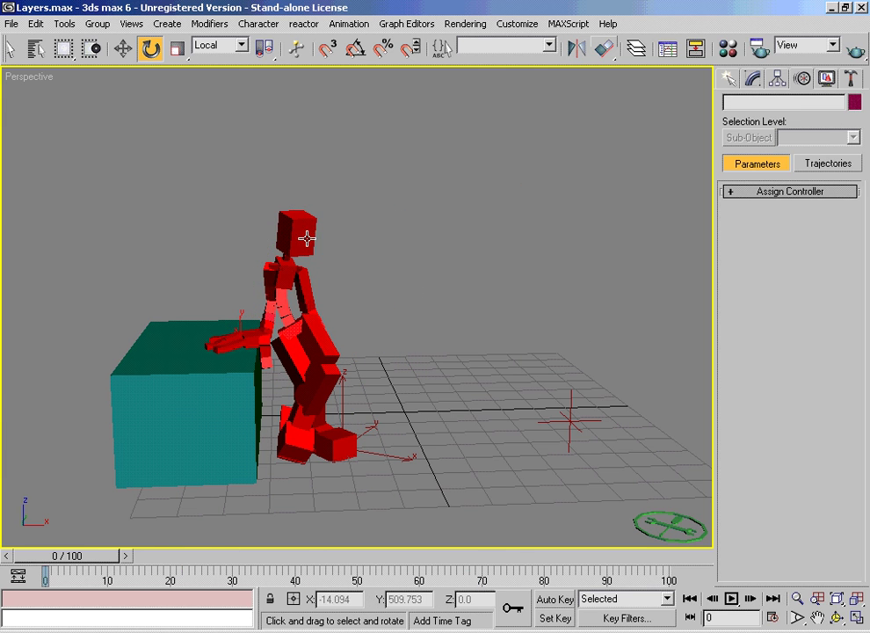
{"action": "left_click", "coordinate": [296, 233]}
{"action": "left_click_drag", "start_coordinate": [115, 556], "coordinate": [314, 579]}
{"action": "left_click", "coordinate": [804, 270]}
{"action": "key", "text": "e"}
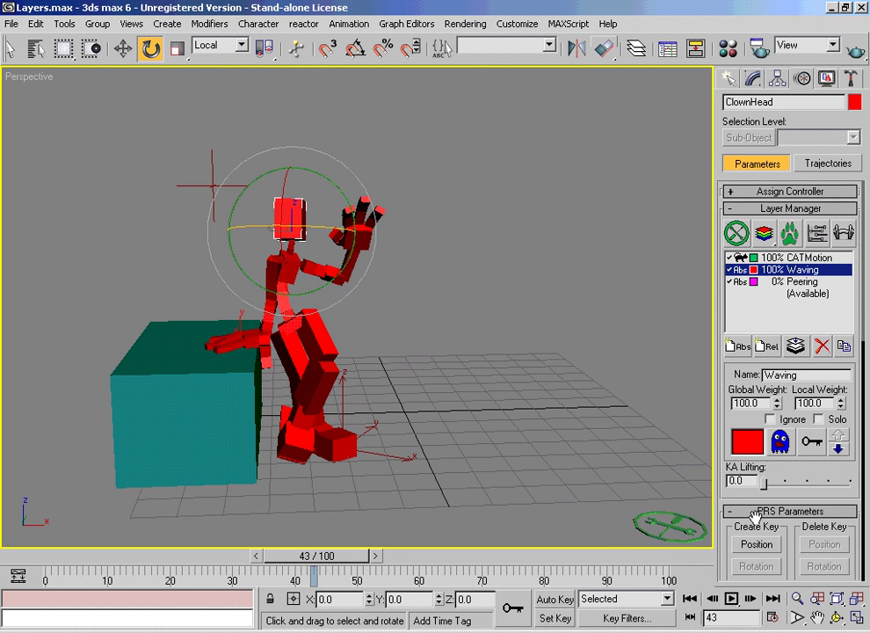
{"action": "left_click_drag", "start_coordinate": [730, 527], "coordinate": [724, 257]}
{"action": "left_click_drag", "start_coordinate": [730, 524], "coordinate": [734, 422]}
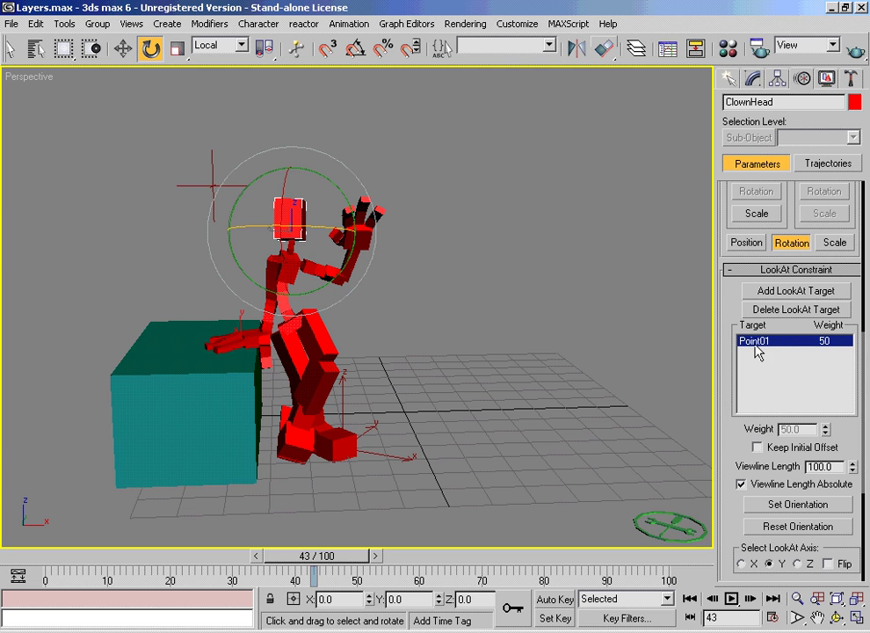
{"action": "left_click_drag", "start_coordinate": [724, 443], "coordinate": [735, 307]}
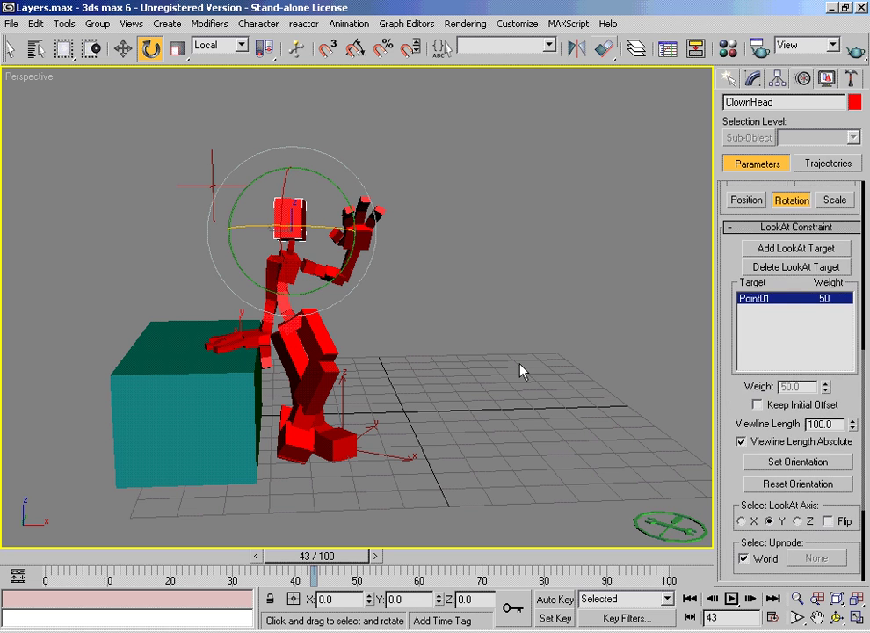
Step: Choose the Peering layer for the clown's head, scrub to frame 71 and examine its rotation parameters
{"action": "left_click", "coordinate": [509, 382]}
{"action": "left_click", "coordinate": [299, 205]}
{"action": "scroll", "coordinate": [777, 290], "scroll_direction": "up", "scroll_amount": 3}
{"action": "left_click", "coordinate": [782, 282]}
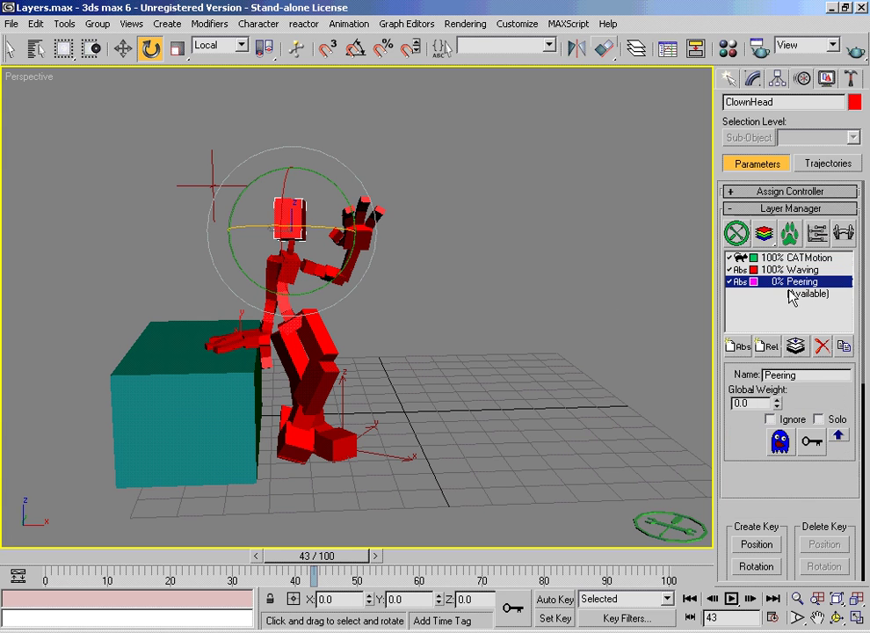
{"action": "left_click_drag", "start_coordinate": [318, 555], "coordinate": [479, 555]}
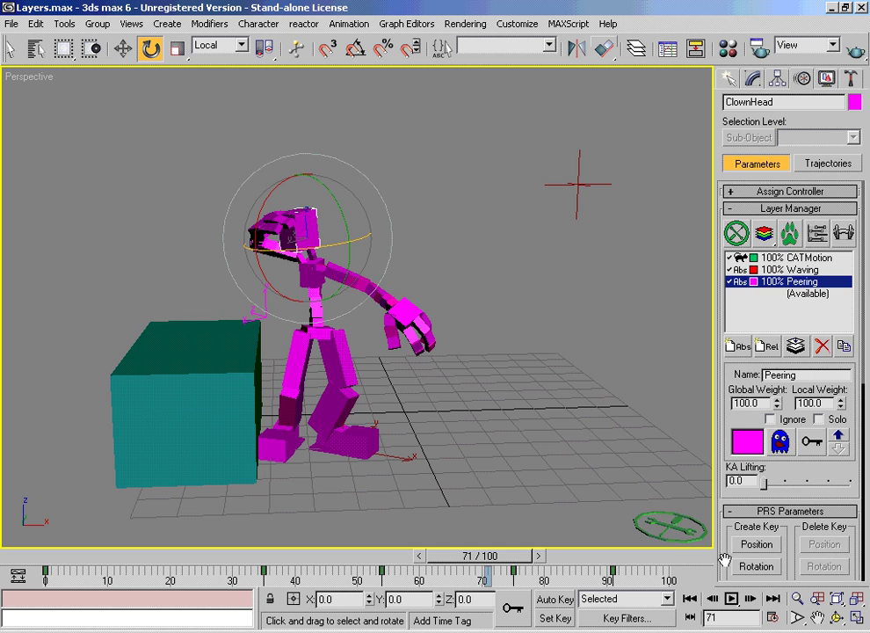
{"action": "left_click_drag", "start_coordinate": [719, 553], "coordinate": [724, 331]}
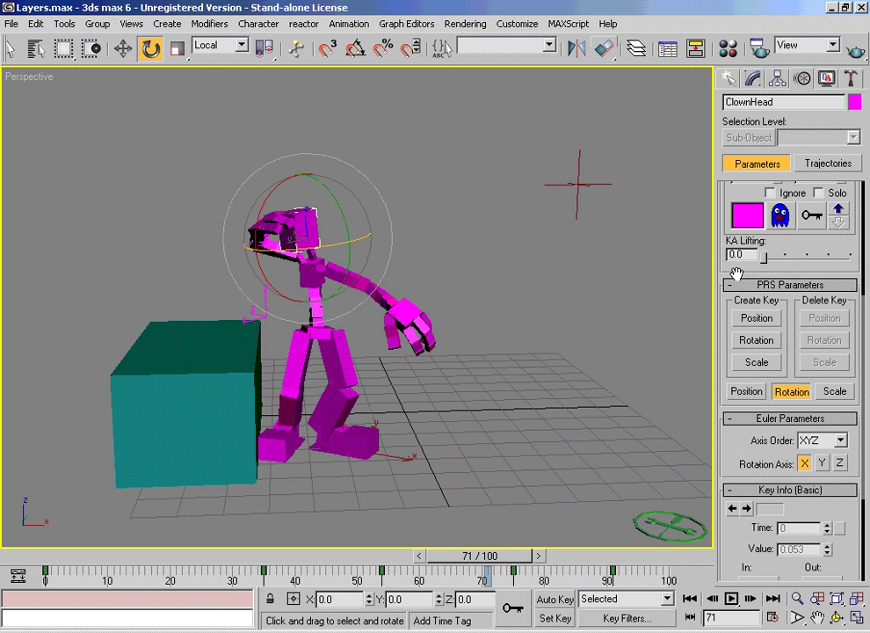
Step: Open the Curve Editor and expand ClownHead's transform and LayerTransform tracks to select the Peering layer's controller
{"action": "left_click", "coordinate": [667, 50]}
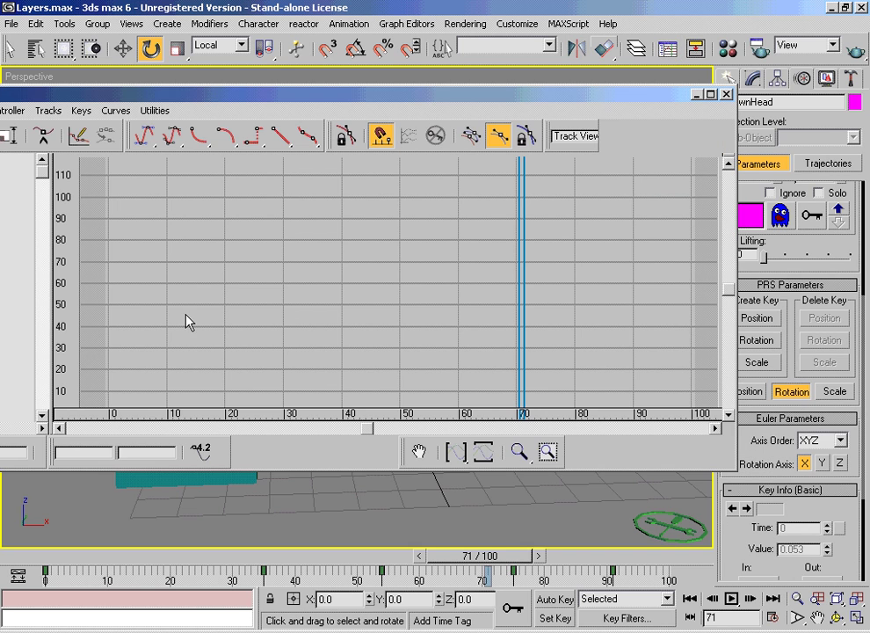
{"action": "left_click_drag", "start_coordinate": [305, 82], "coordinate": [401, 111]}
{"action": "left_click", "coordinate": [108, 170]}
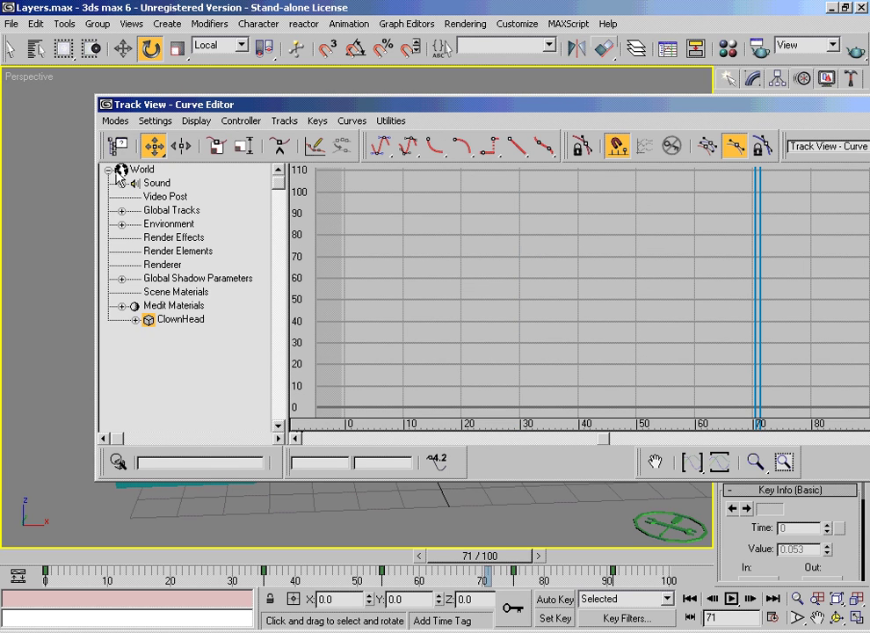
{"action": "left_click", "coordinate": [136, 319]}
{"action": "left_click", "coordinate": [149, 333]}
{"action": "scroll", "coordinate": [176, 290], "scroll_direction": "down", "scroll_amount": 5}
{"action": "left_click", "coordinate": [138, 277]}
{"action": "scroll", "coordinate": [207, 281], "scroll_direction": "down", "scroll_amount": 3}
{"action": "left_click", "coordinate": [207, 280]}
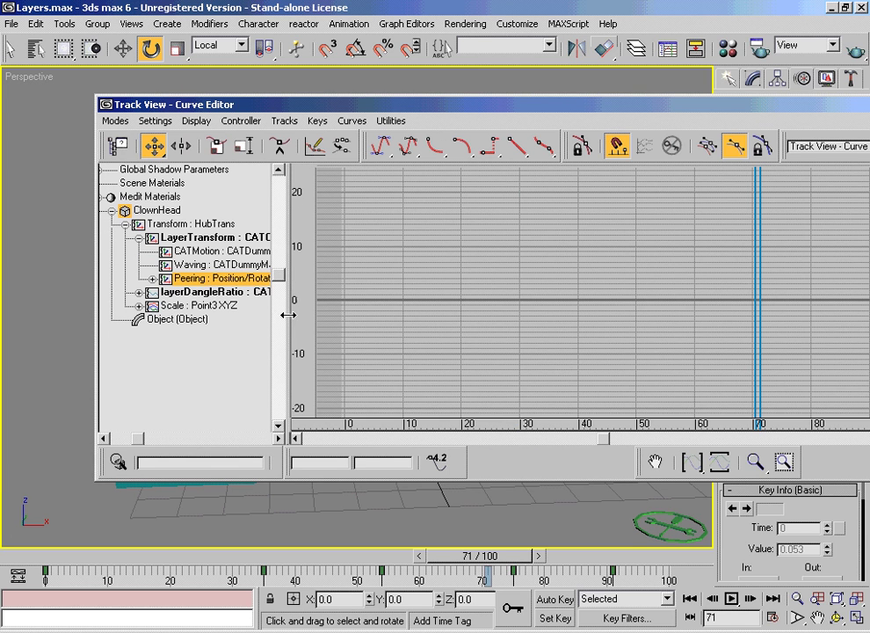
Step: Widen the track list, expand the head's Peering controller and display its Euler XYZ rotation curves
{"action": "left_click_drag", "start_coordinate": [278, 308], "coordinate": [388, 313]}
{"action": "left_click", "coordinate": [152, 279]}
{"action": "double_click", "coordinate": [210, 308]}
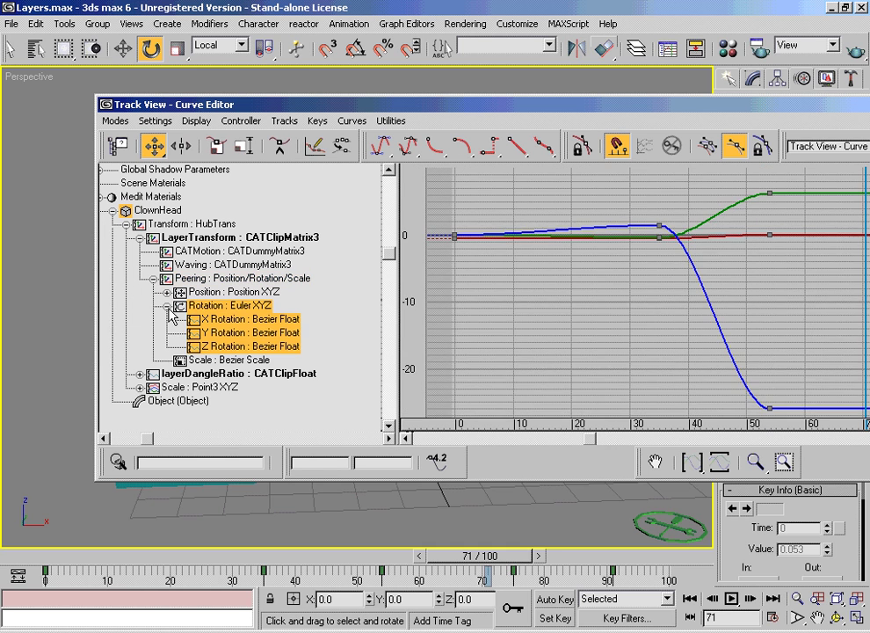
Step: Raise the frame 35 key on the X Rotation curve of the head's Peering layer
{"action": "left_click", "coordinate": [254, 335]}
{"action": "left_click", "coordinate": [262, 321]}
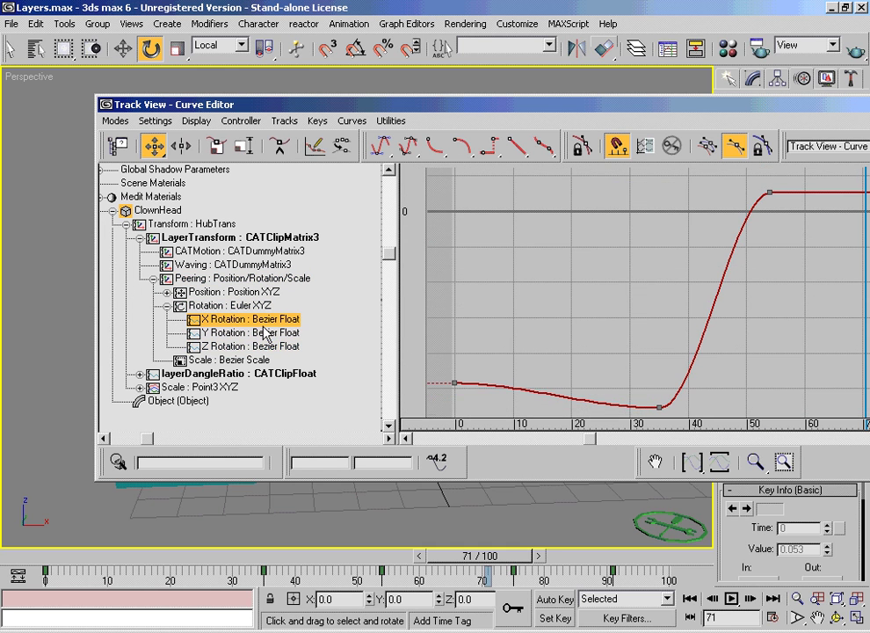
{"action": "left_click_drag", "start_coordinate": [648, 387], "coordinate": [687, 334]}
{"action": "left_click", "coordinate": [423, 327]}
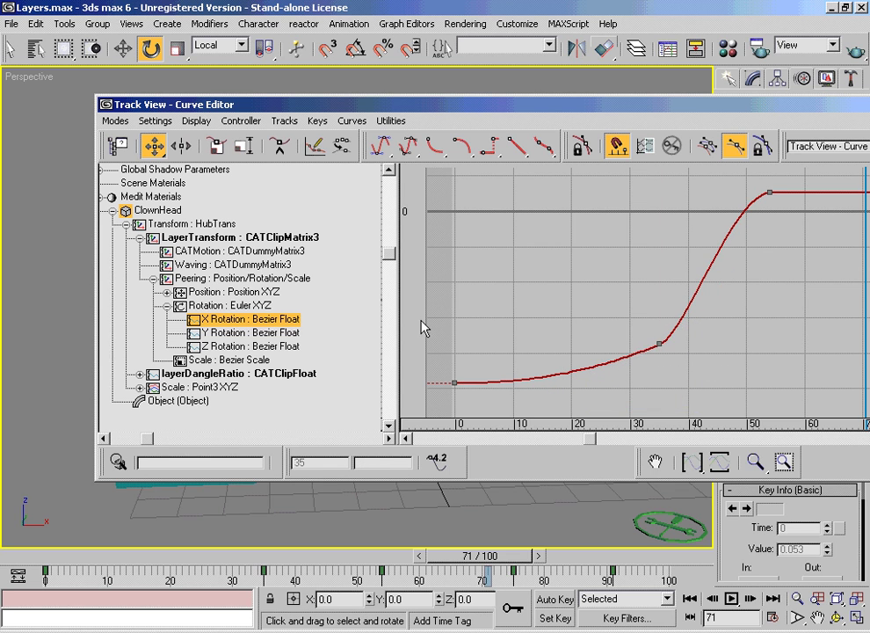
{"action": "left_click", "coordinate": [195, 306]}
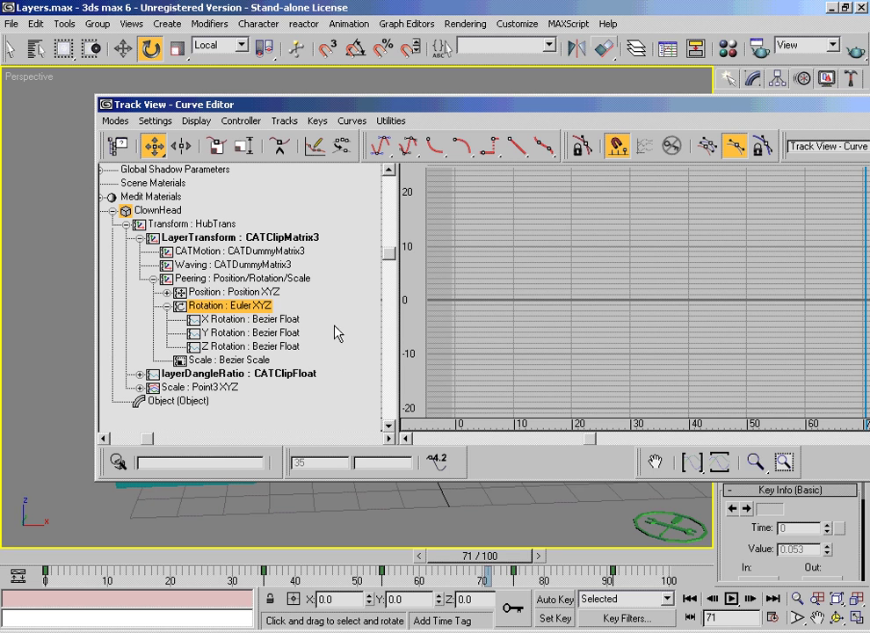
Step: Close the Curve Editor and scrub the animation from frame 0 to frame 100 to review the blended layers
{"action": "left_click_drag", "start_coordinate": [786, 111], "coordinate": [555, 97]}
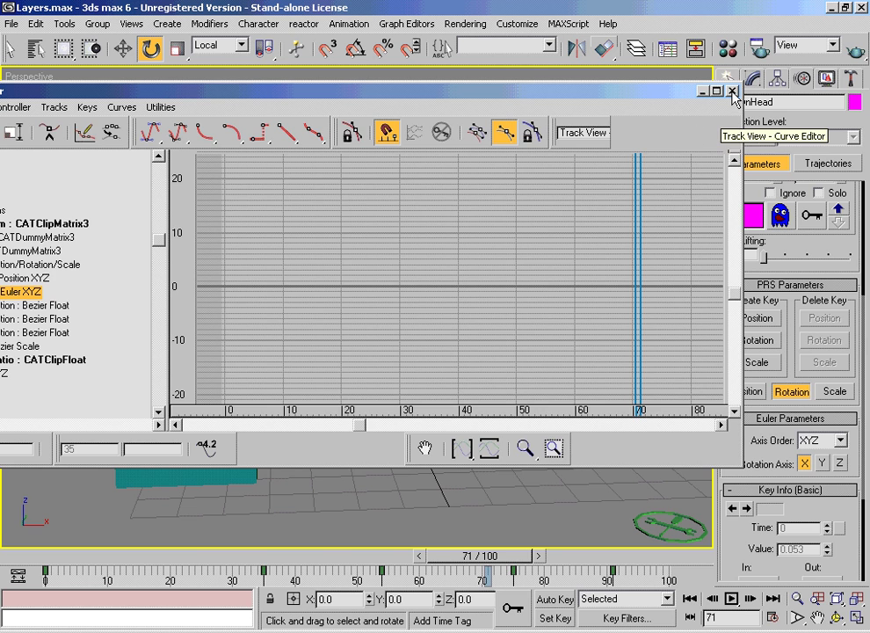
{"action": "left_click_drag", "start_coordinate": [492, 556], "coordinate": [105, 512]}
{"action": "key", "text": "e"}
{"action": "left_click_drag", "start_coordinate": [730, 285], "coordinate": [730, 494]}
{"action": "left_click_drag", "start_coordinate": [136, 570], "coordinate": [714, 456]}
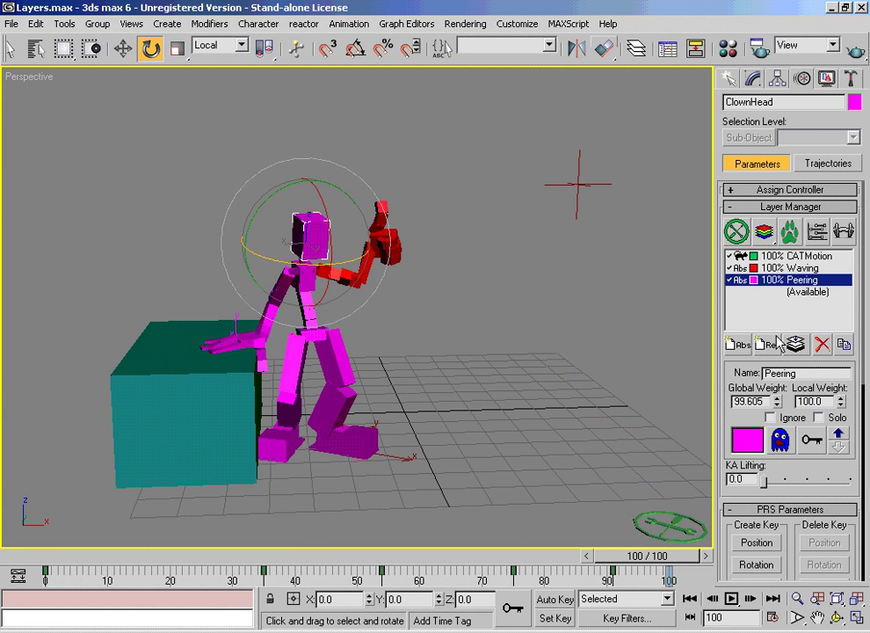
Step: Add a relative animation layer in the available slot below Peering and select the clown's pelvis
{"action": "left_click", "coordinate": [814, 292]}
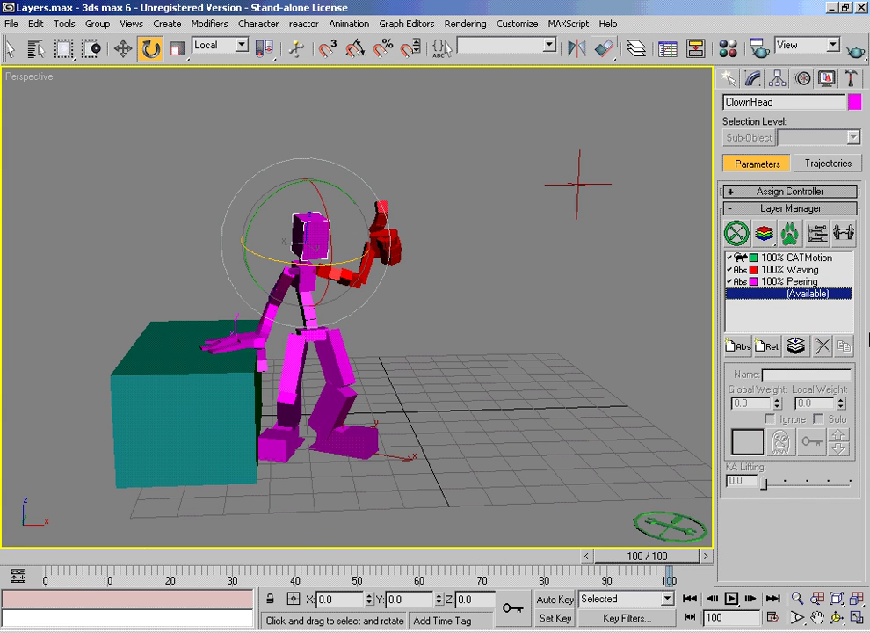
{"action": "left_click", "coordinate": [768, 349]}
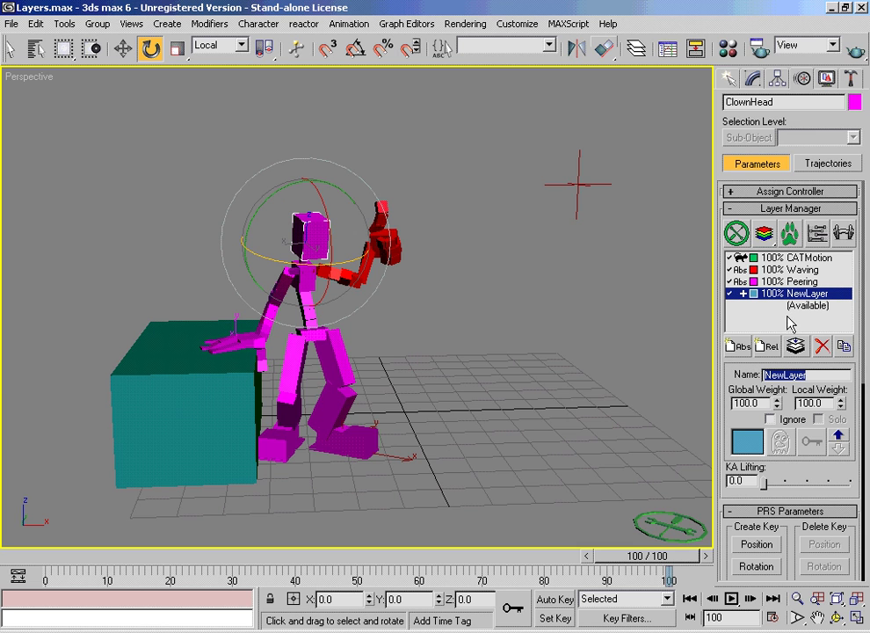
{"action": "left_click", "coordinate": [490, 416]}
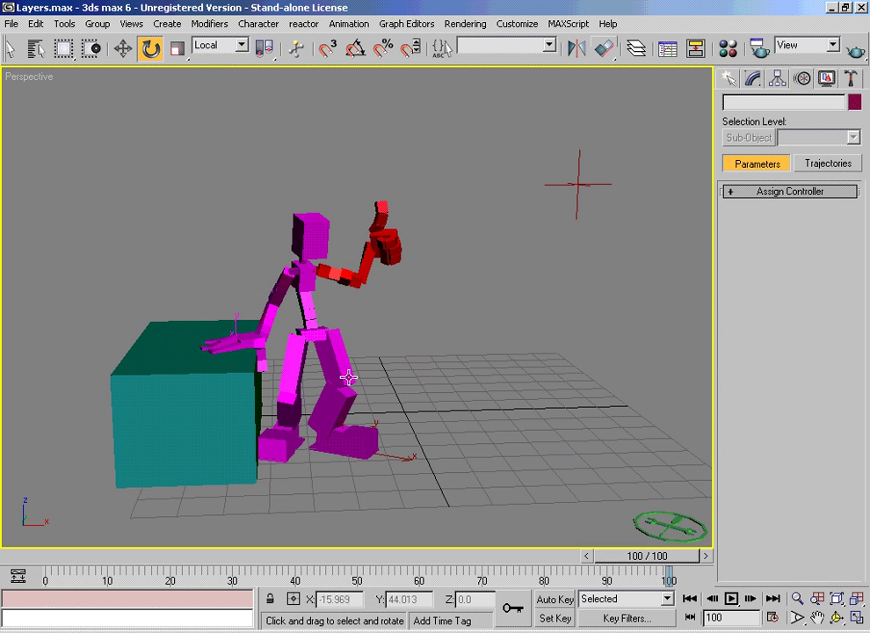
{"action": "left_click", "coordinate": [309, 333]}
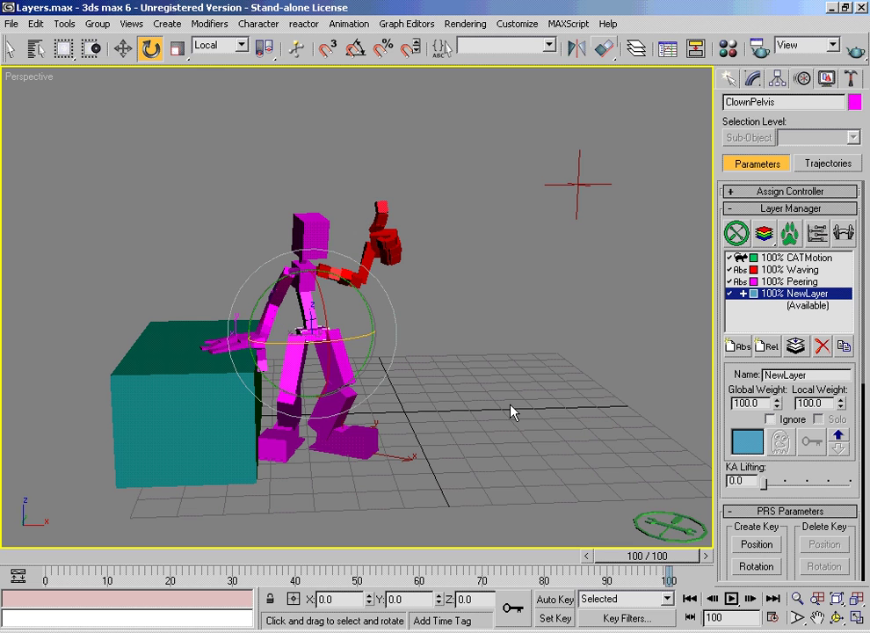
Step: Move the clown's pelvis down about 7.6 units on the relative layer and scrub the animation to check the offset
{"action": "left_click", "coordinate": [123, 48]}
{"action": "left_click_drag", "start_coordinate": [310, 285], "coordinate": [310, 302]}
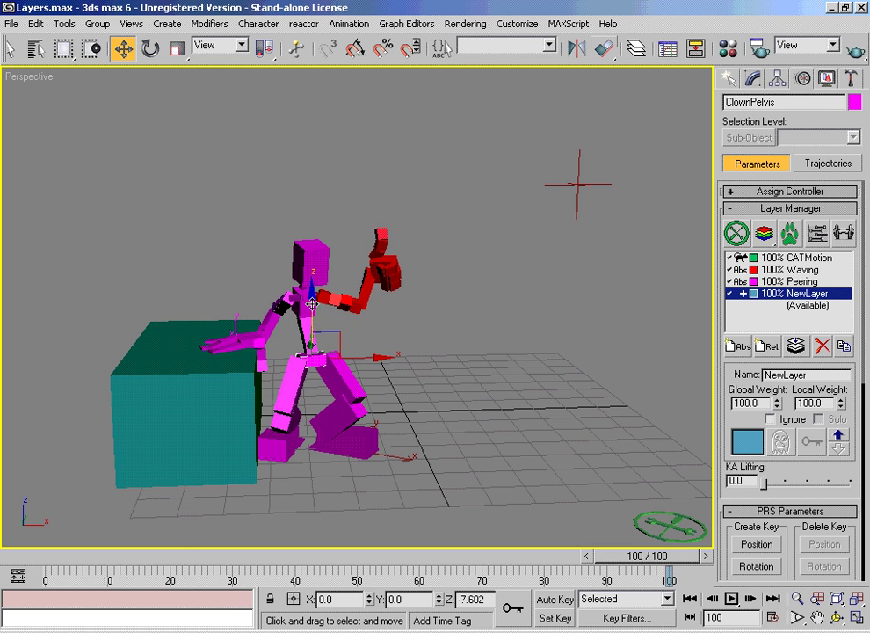
{"action": "left_click_drag", "start_coordinate": [58, 556], "coordinate": [587, 557]}
Step: Rotate the clown's ribcage about -14 degrees around its local X axis and scrub back to frame 27
{"action": "left_click", "coordinate": [318, 312]}
{"action": "right_click", "coordinate": [332, 327]}
{"action": "left_click", "coordinate": [314, 336]}
{"action": "left_click_drag", "start_coordinate": [326, 333], "coordinate": [328, 294]}
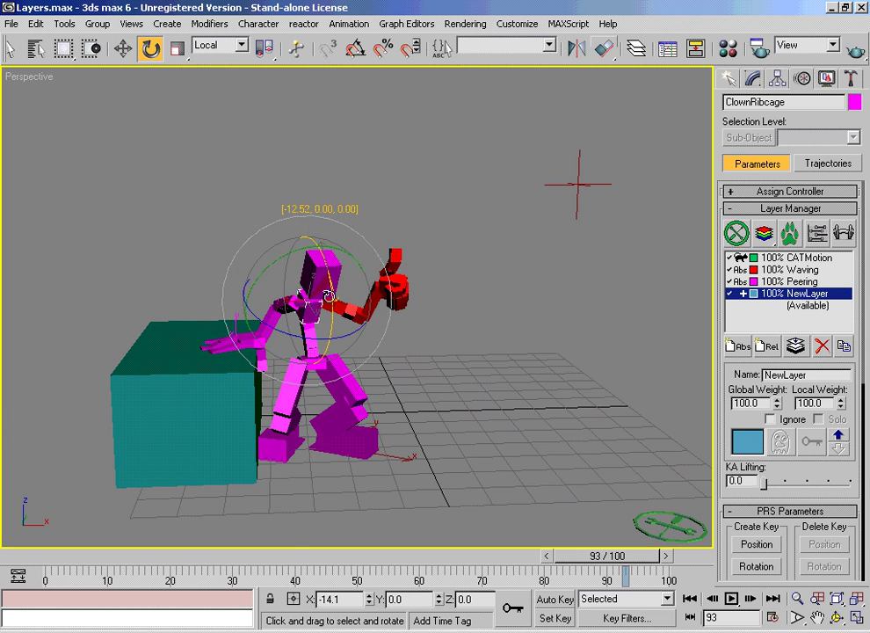
{"action": "left_click_drag", "start_coordinate": [291, 556], "coordinate": [214, 555]}
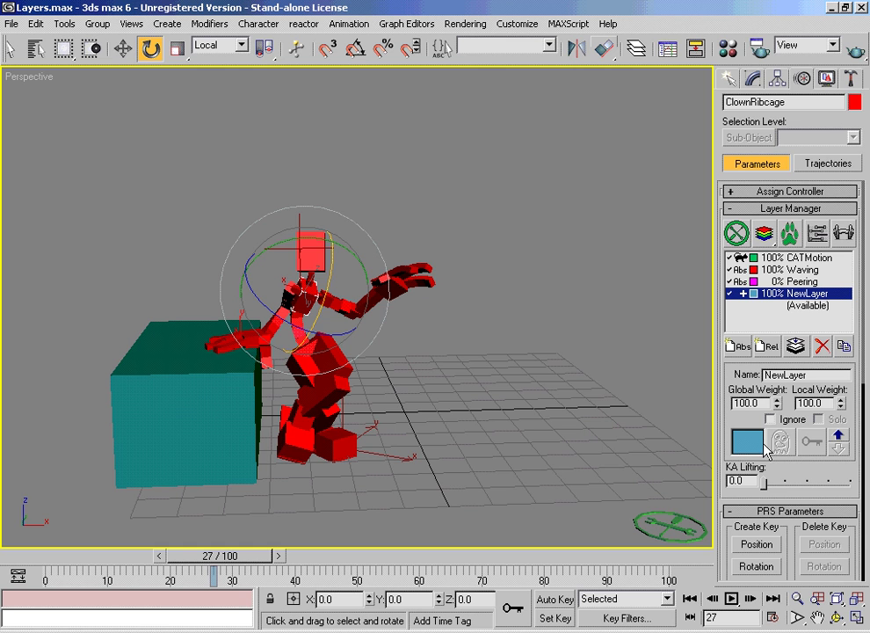
Step: Drop the relative layer's global weight to 0 to compare the motion along the timeline, and restore it to 100
{"action": "left_click_drag", "start_coordinate": [778, 403], "coordinate": [767, 528]}
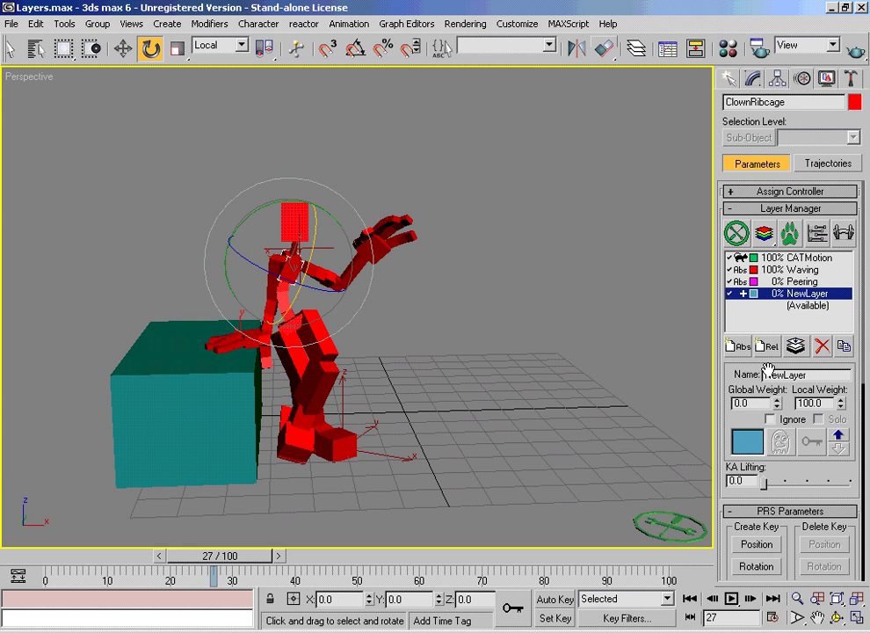
{"action": "left_click_drag", "start_coordinate": [248, 556], "coordinate": [668, 580]}
{"action": "key", "text": "e"}
{"action": "left_click_drag", "start_coordinate": [773, 413], "coordinate": [777, 396]}
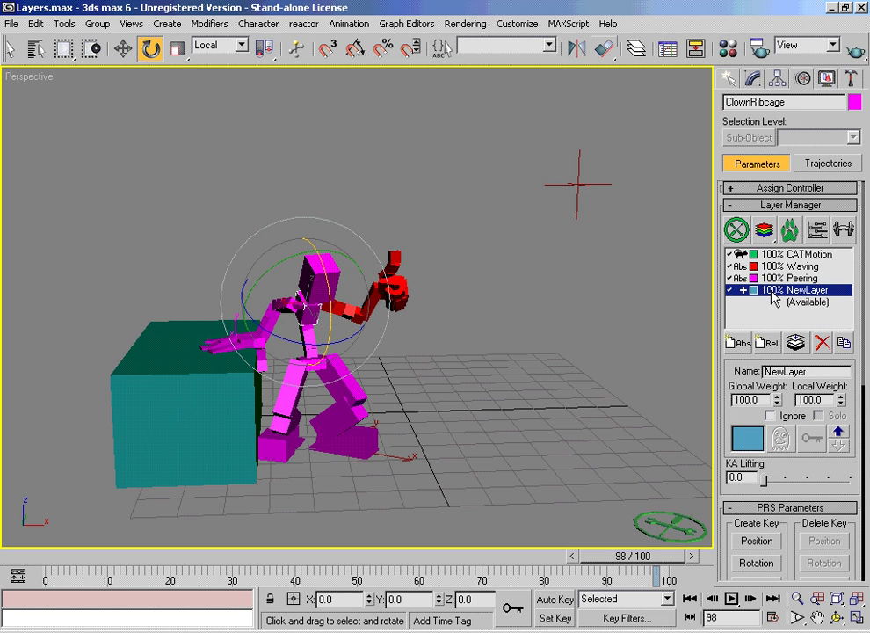
Step: Set the relative layer NewLayer to be ignored and scrub to frame 100 to review the animation without it
{"action": "left_click", "coordinate": [774, 293]}
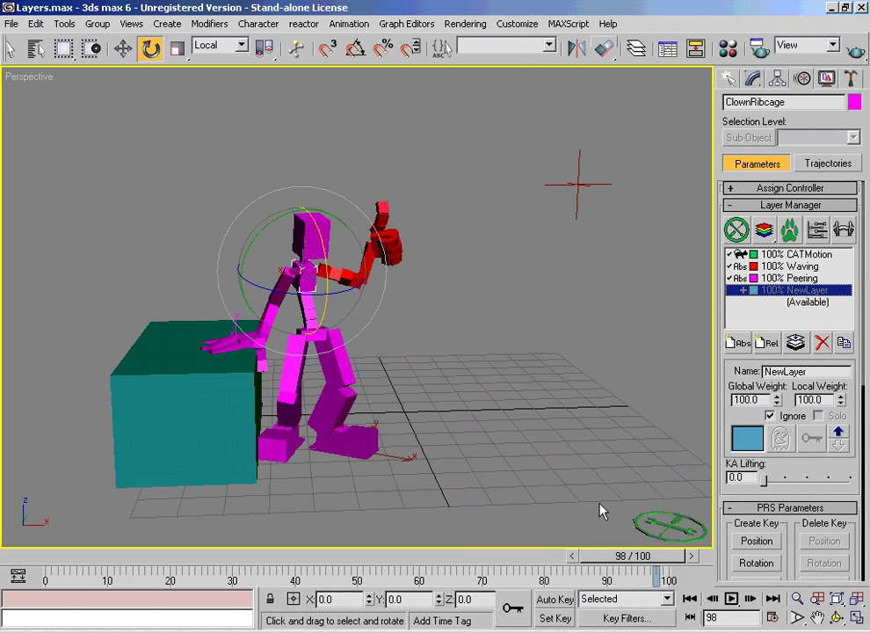
{"action": "left_click_drag", "start_coordinate": [642, 555], "coordinate": [660, 525]}
{"action": "key", "text": "e"}
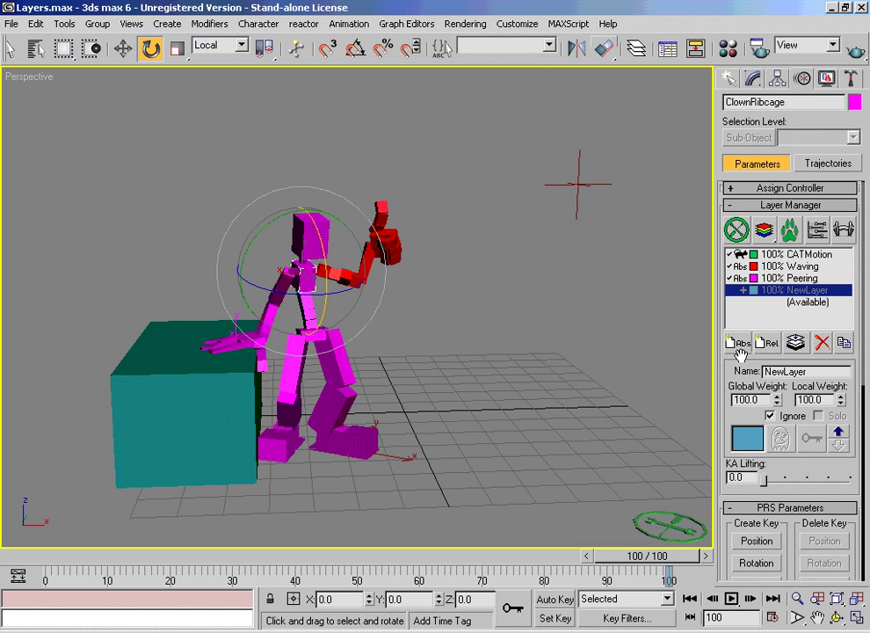
Step: Solo the Peering layer and scrub the animation back to frame 5 to review that layer alone
{"action": "left_click", "coordinate": [792, 303]}
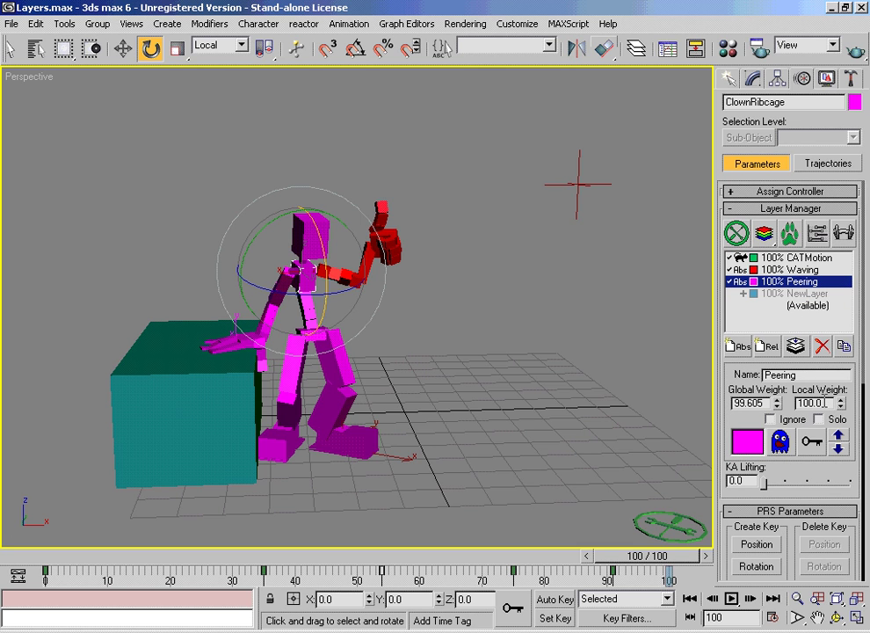
{"action": "left_click", "coordinate": [820, 419]}
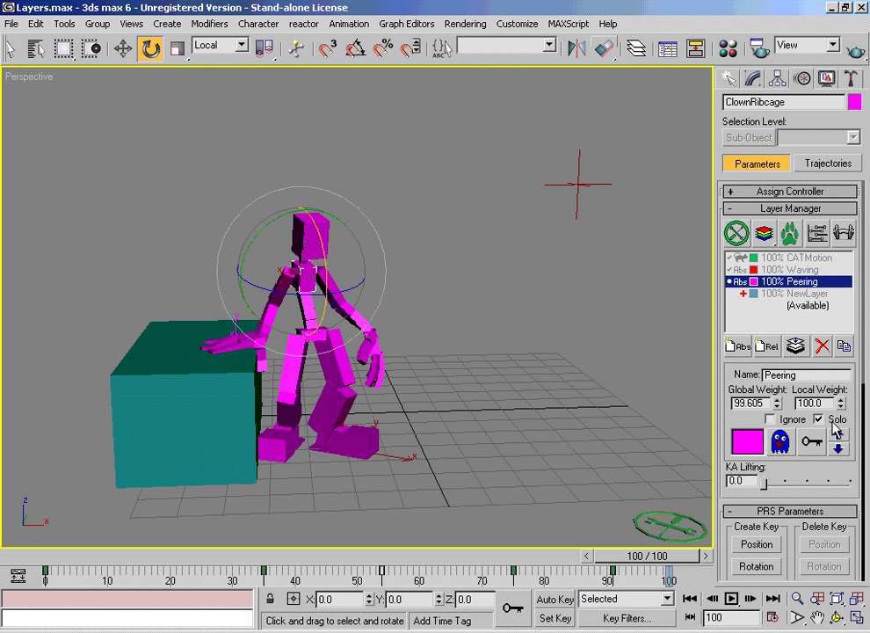
{"action": "left_click_drag", "start_coordinate": [654, 557], "coordinate": [101, 538]}
{"action": "key", "text": "e"}
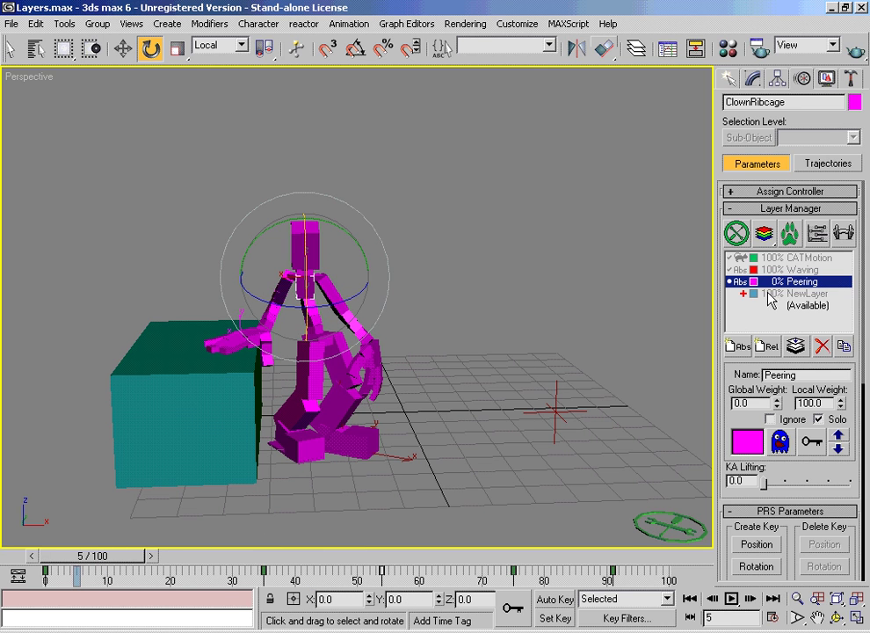
Step: Turn off Solo on the Peering layer and scrub to frame 100 to review the blended layers
{"action": "left_click", "coordinate": [819, 419]}
{"action": "left_click", "coordinate": [771, 419]}
{"action": "left_click_drag", "start_coordinate": [114, 557], "coordinate": [817, 466]}
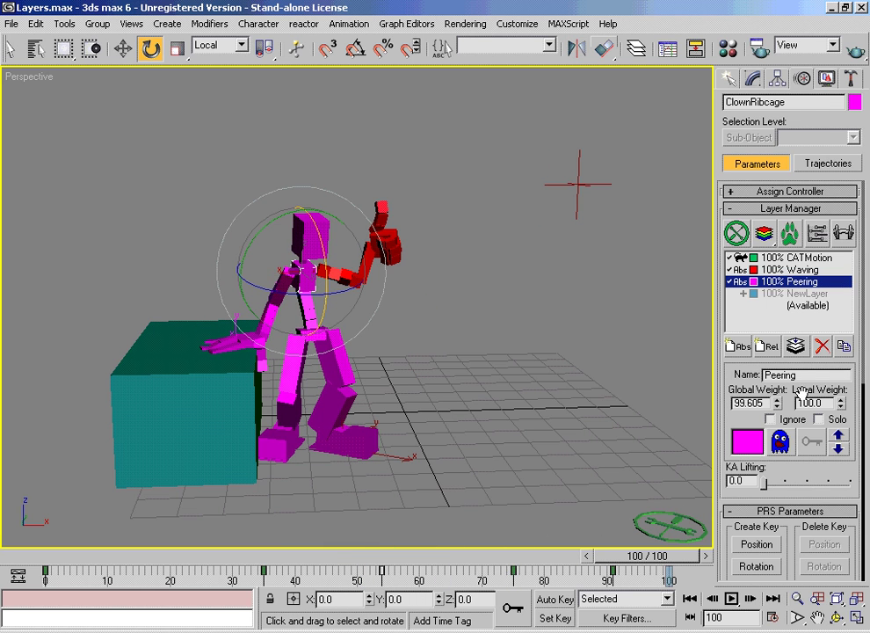
Step: Collapse the layers into the available slot from frame 0 to 80 with a key frequency of 10
{"action": "left_click", "coordinate": [799, 307]}
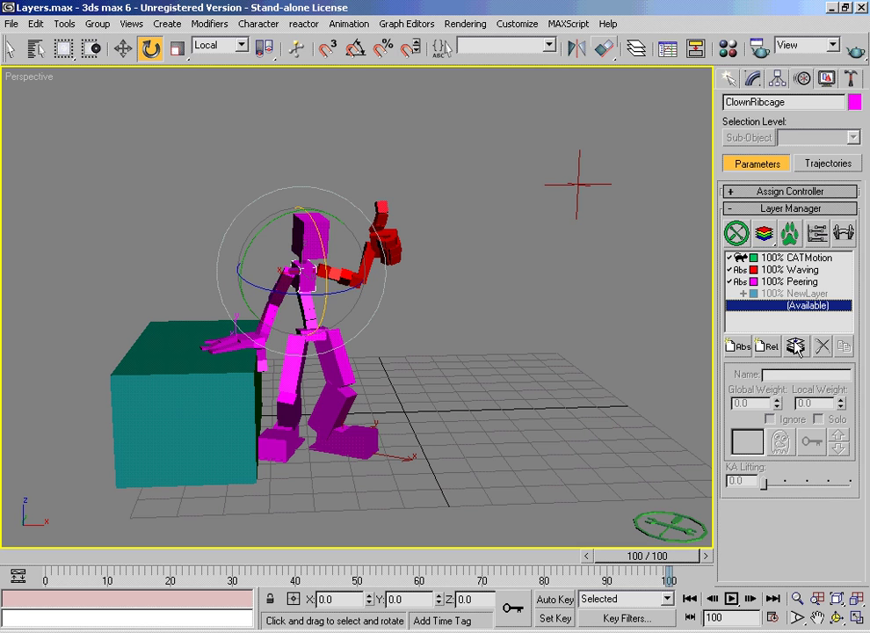
{"action": "left_click", "coordinate": [796, 348]}
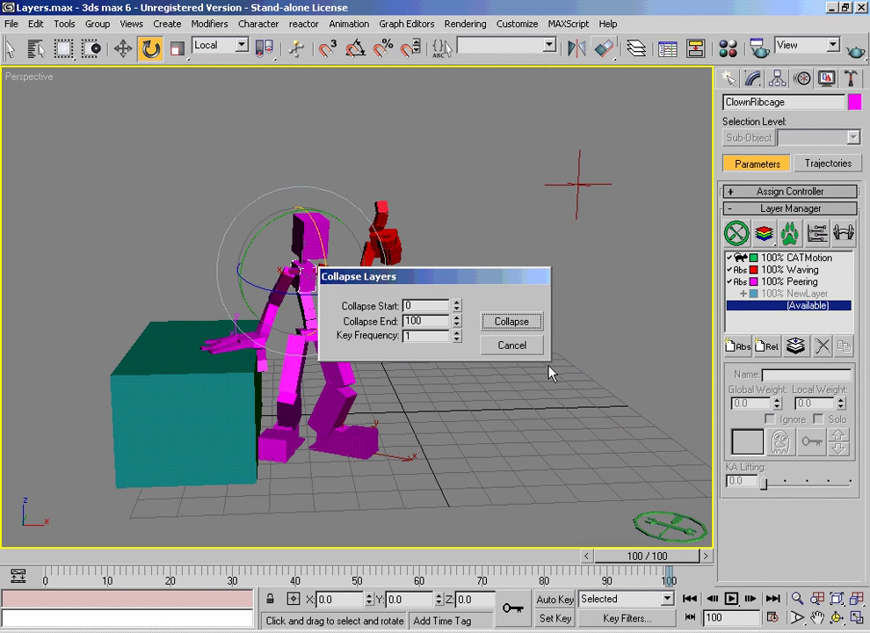
{"action": "double_click", "coordinate": [424, 306]}
{"action": "key", "text": "Tab"}
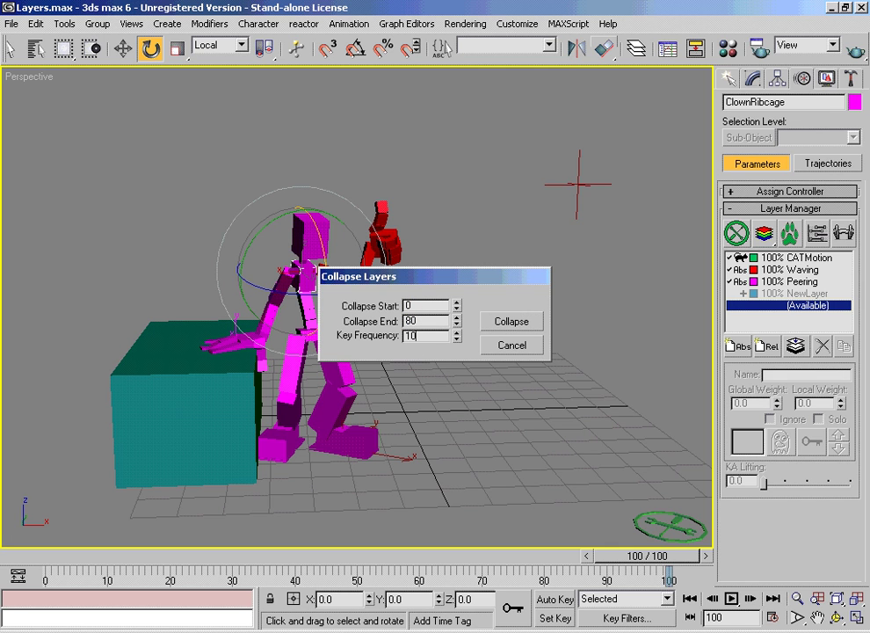
{"action": "type", "text": "0"}
{"action": "left_click", "coordinate": [513, 321]}
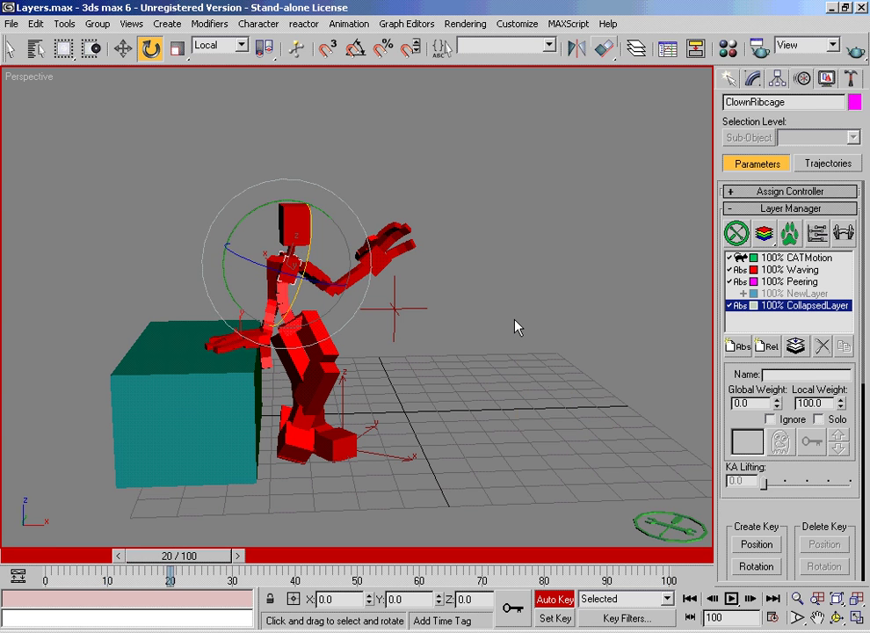
{"action": "key", "text": "period"}
{"action": "key", "text": "period"}
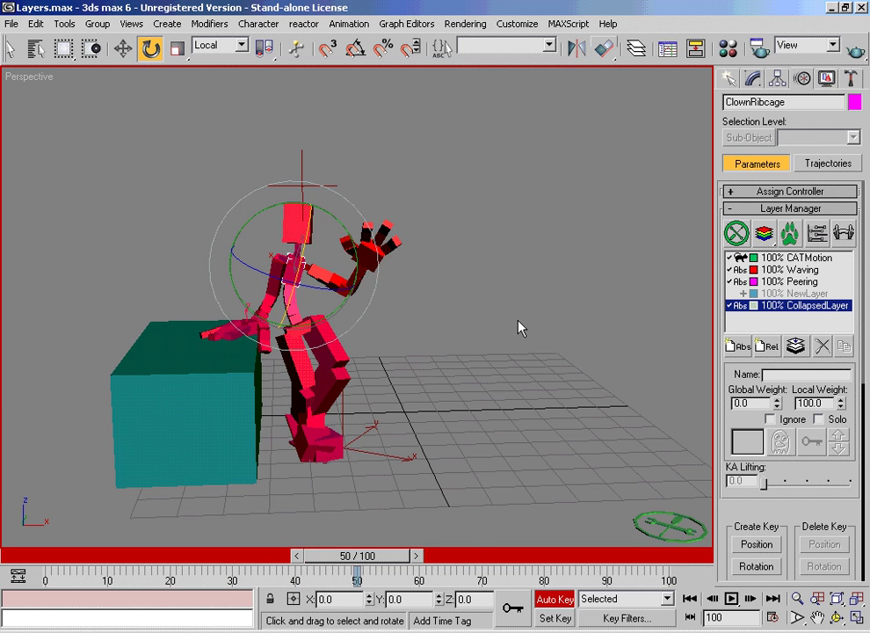
{"action": "key", "text": "period"}
{"action": "key", "text": "period"}
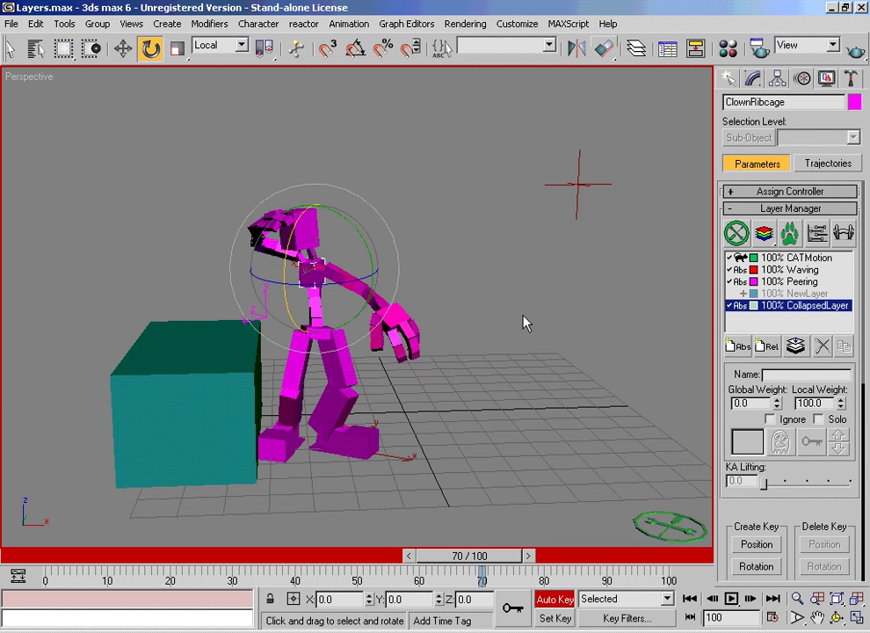
{"action": "key", "text": "period"}
{"action": "key", "text": "n"}
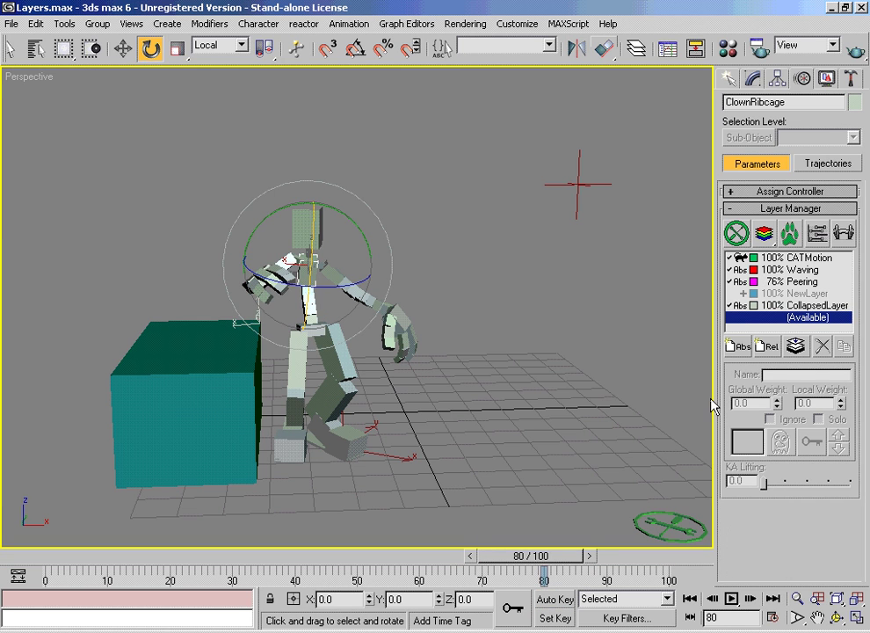
Step: Change the CollapsedLayer's colour to a bright green with red 0, green 177 and blue 54
{"action": "left_click_drag", "start_coordinate": [563, 561], "coordinate": [581, 563]}
{"action": "key", "text": "e"}
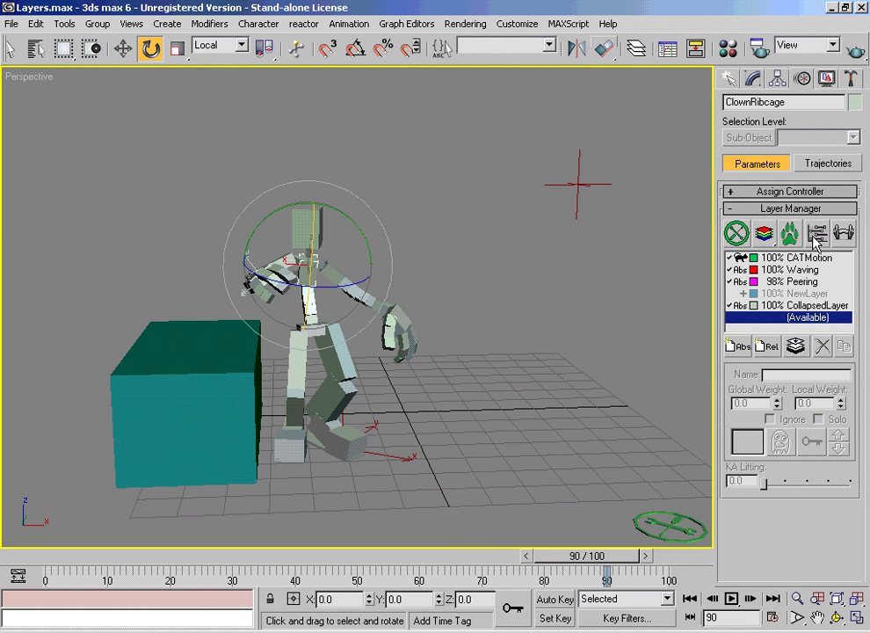
{"action": "left_click", "coordinate": [793, 306]}
{"action": "left_click", "coordinate": [747, 444]}
{"action": "left_click_drag", "start_coordinate": [471, 158], "coordinate": [409, 295]}
{"action": "left_click", "coordinate": [386, 248]}
{"action": "left_click_drag", "start_coordinate": [584, 555], "coordinate": [151, 514]}
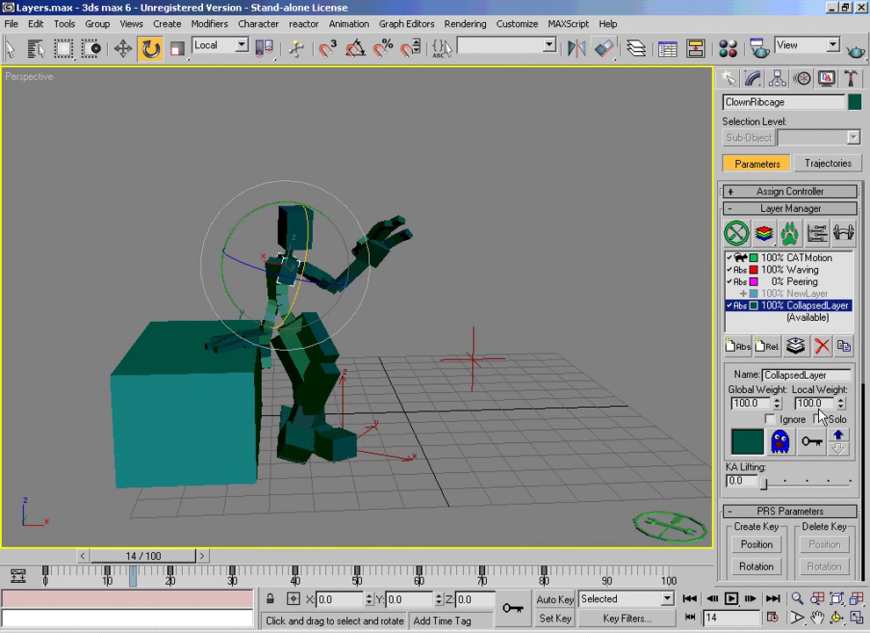
{"action": "left_click", "coordinate": [747, 444]}
{"action": "left_click_drag", "start_coordinate": [602, 121], "coordinate": [642, 132]}
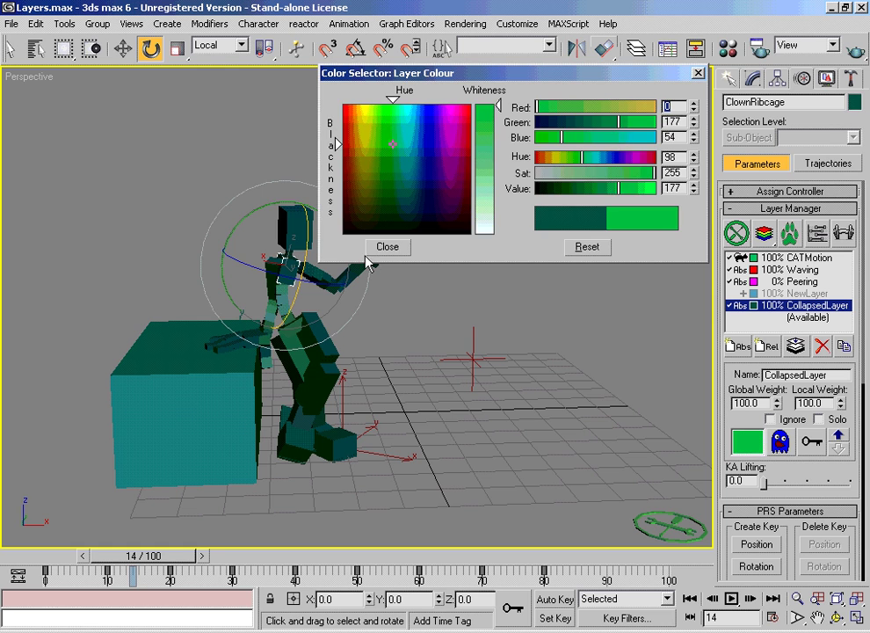
{"action": "left_click", "coordinate": [386, 247]}
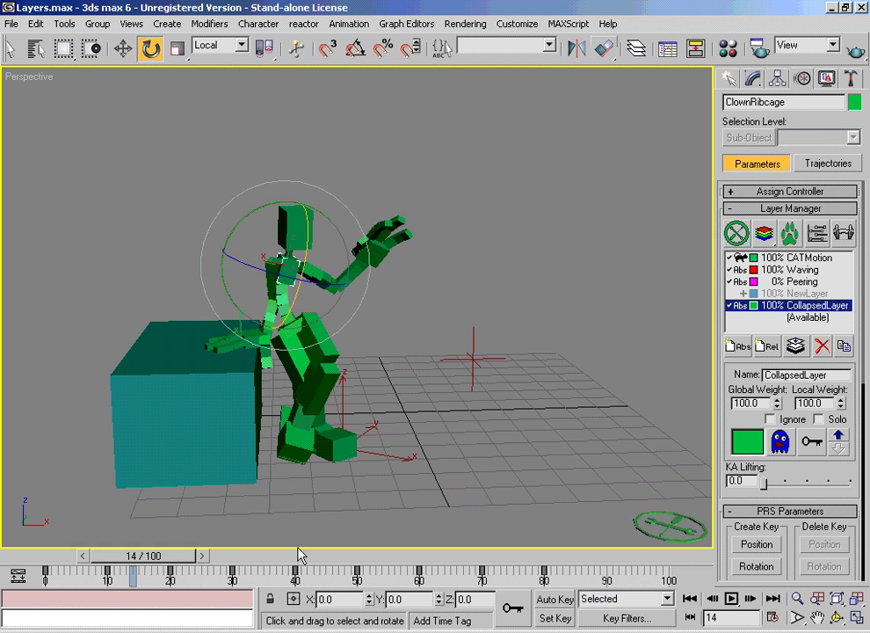
Step: Scrub the animation from frame 14 to past frame 80 to review the collapsed layer's motion
{"action": "left_click_drag", "start_coordinate": [194, 562], "coordinate": [337, 545]}
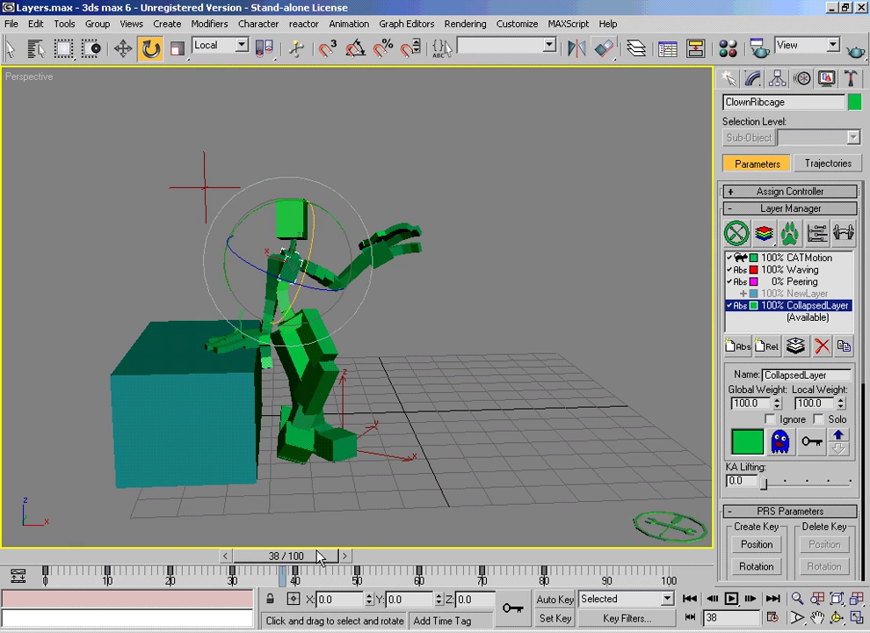
{"action": "left_click_drag", "start_coordinate": [285, 560], "coordinate": [538, 573]}
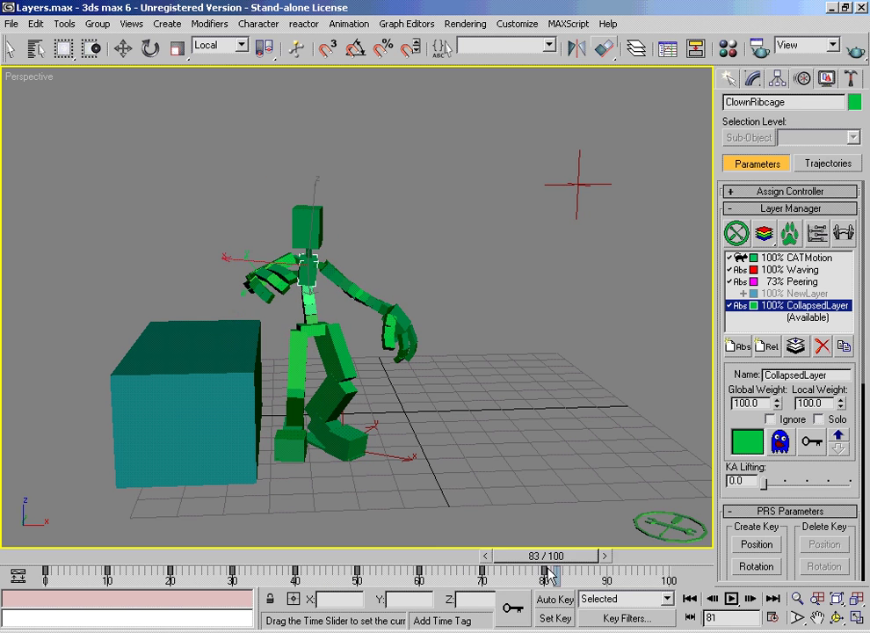
{"action": "left_click_drag", "start_coordinate": [604, 570], "coordinate": [581, 584]}
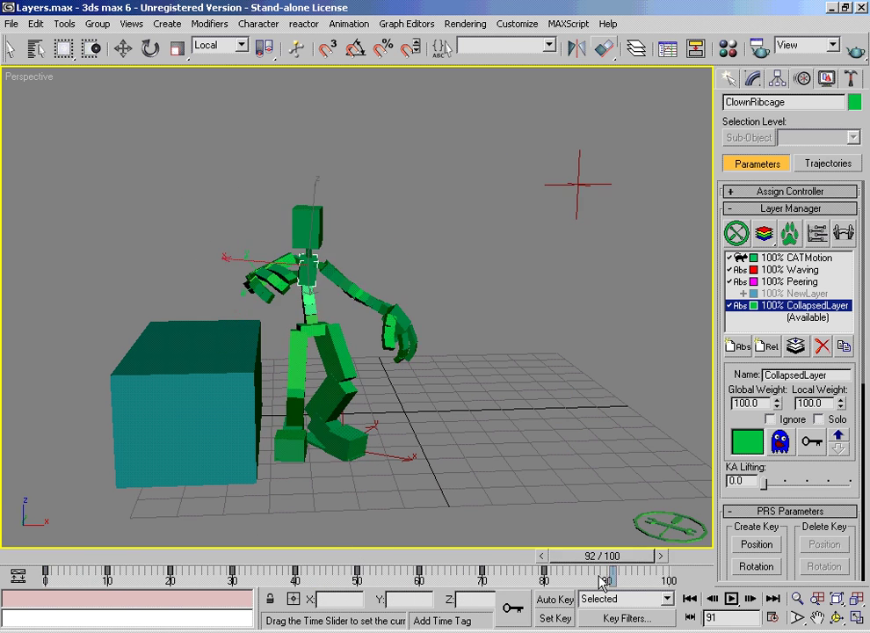
Step: Delete the Waving, Peering and NewLayer layers and scrub to frame 100 to check the collapsed animation
{"action": "double_click", "coordinate": [793, 282]}
{"action": "double_click", "coordinate": [792, 270]}
{"action": "left_click", "coordinate": [797, 293]}
{"action": "left_click", "coordinate": [824, 347]}
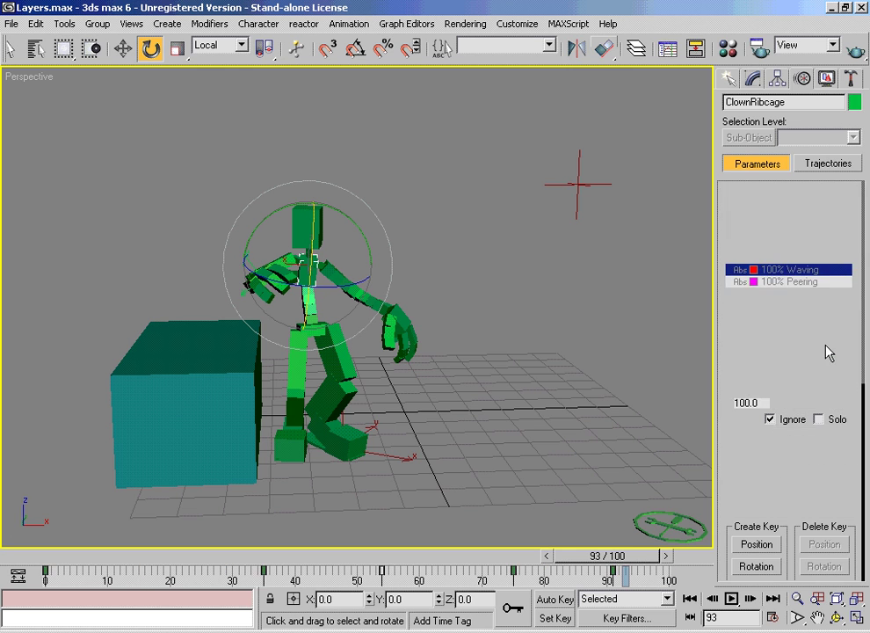
{"action": "left_click_drag", "start_coordinate": [624, 566], "coordinate": [726, 578]}
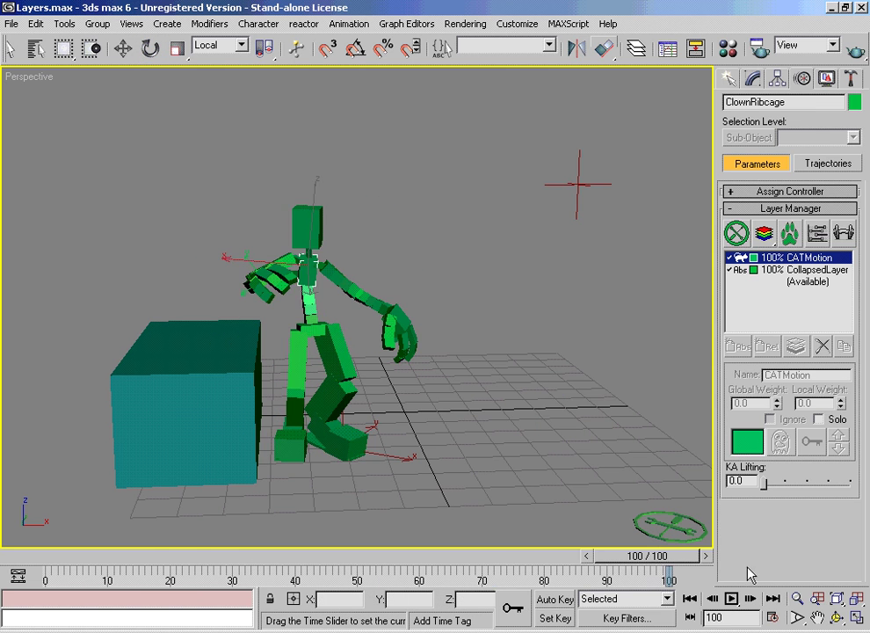